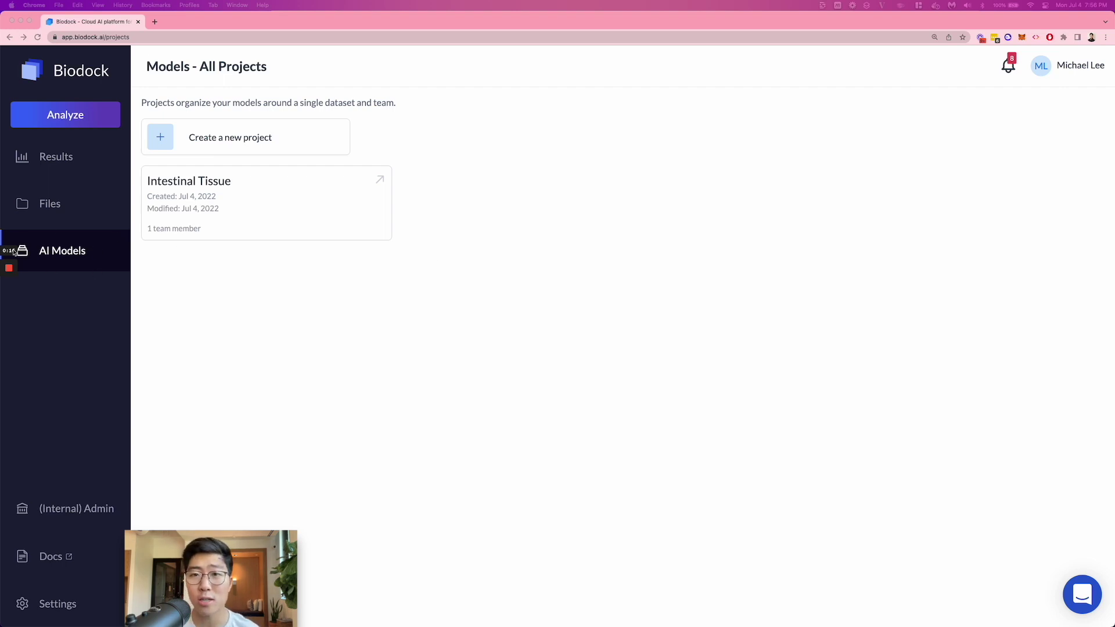
Open the Intestinal Tissue project card from AI Models
{"action": "left_click", "coordinate": [237, 207]}
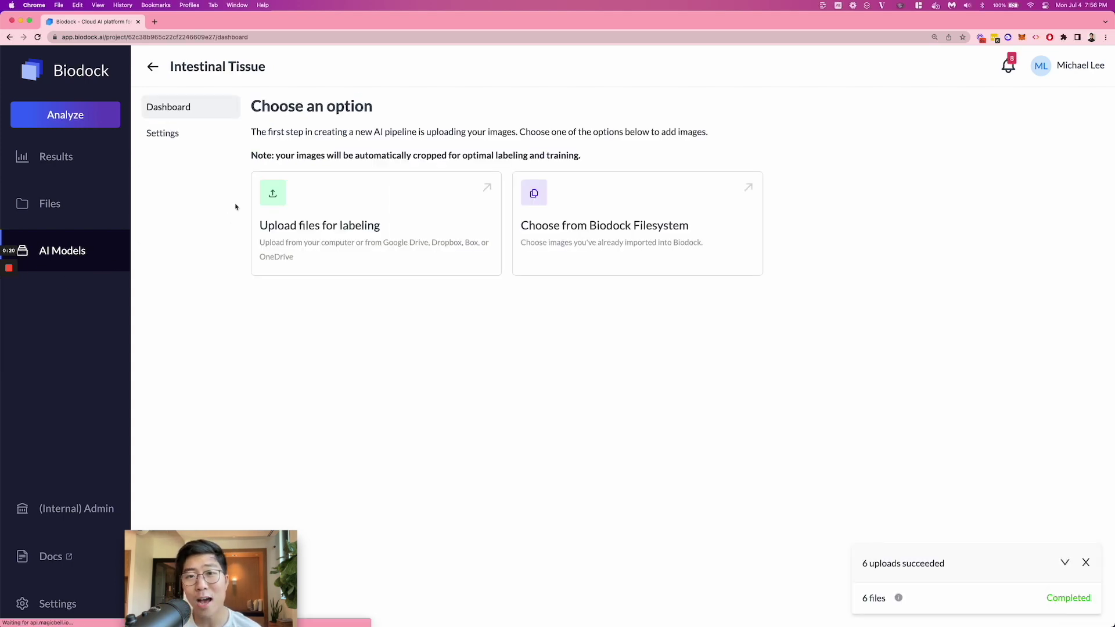
Add the six images in the Biodock filesystem's Intestinal examples folder, dismissing the cropped-images notice
{"action": "left_click", "coordinate": [326, 177]}
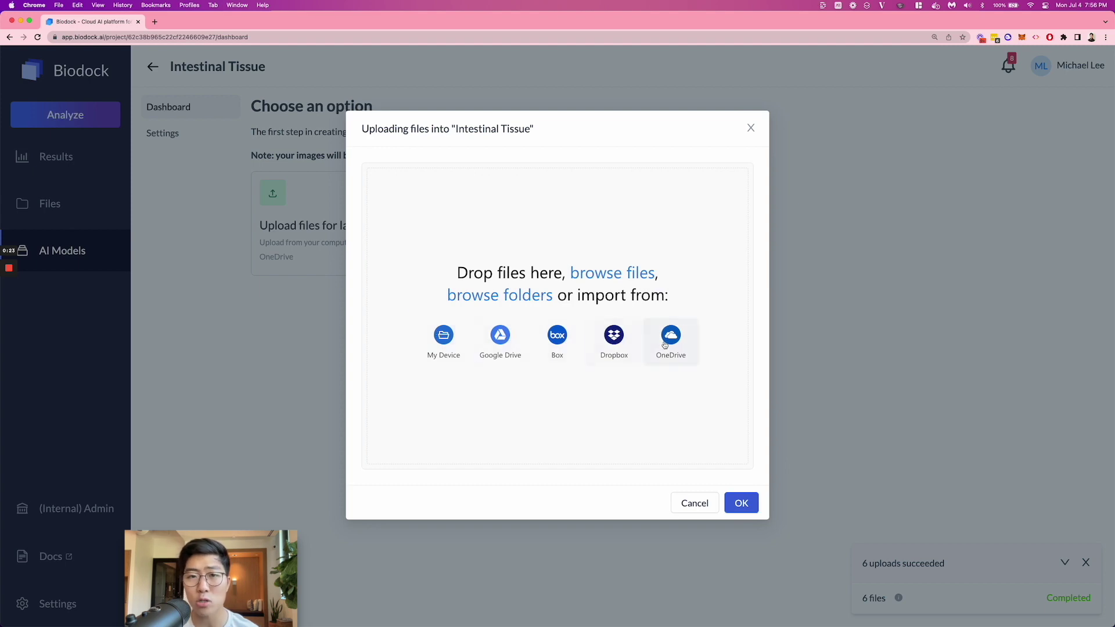
{"action": "left_click", "coordinate": [694, 504]}
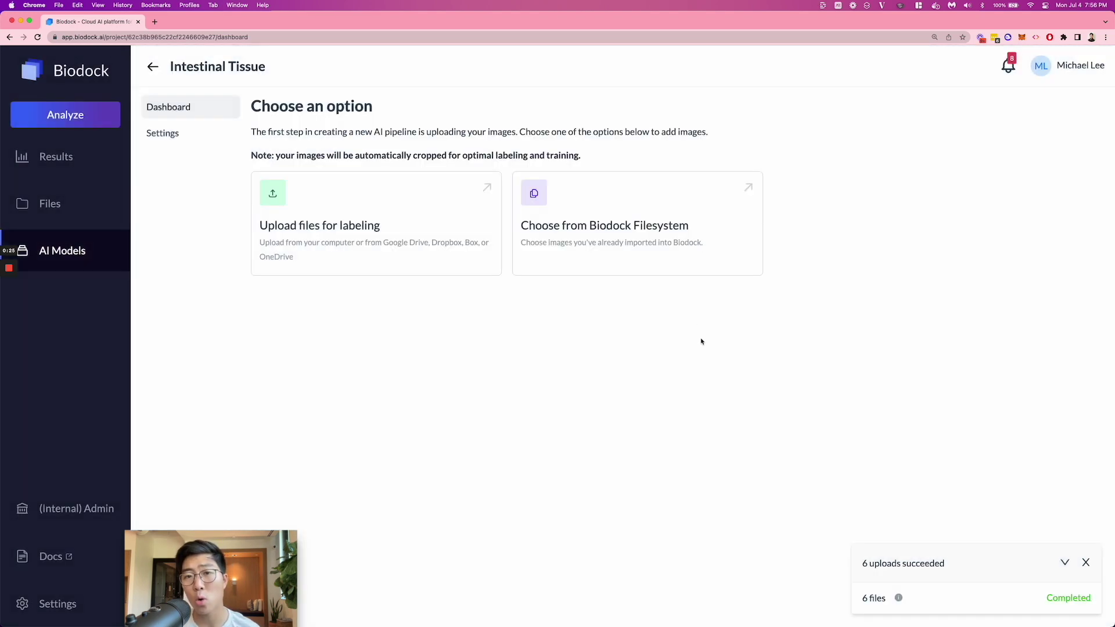
{"action": "left_click", "coordinate": [672, 259]}
{"action": "left_click", "coordinate": [394, 260]}
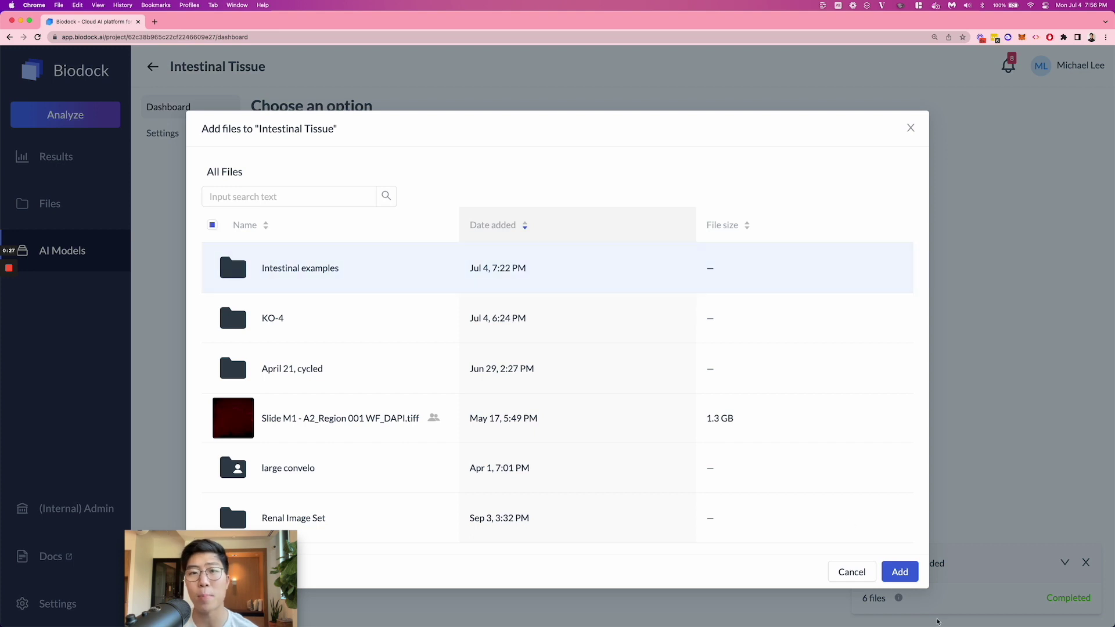
{"action": "left_click", "coordinate": [900, 572]}
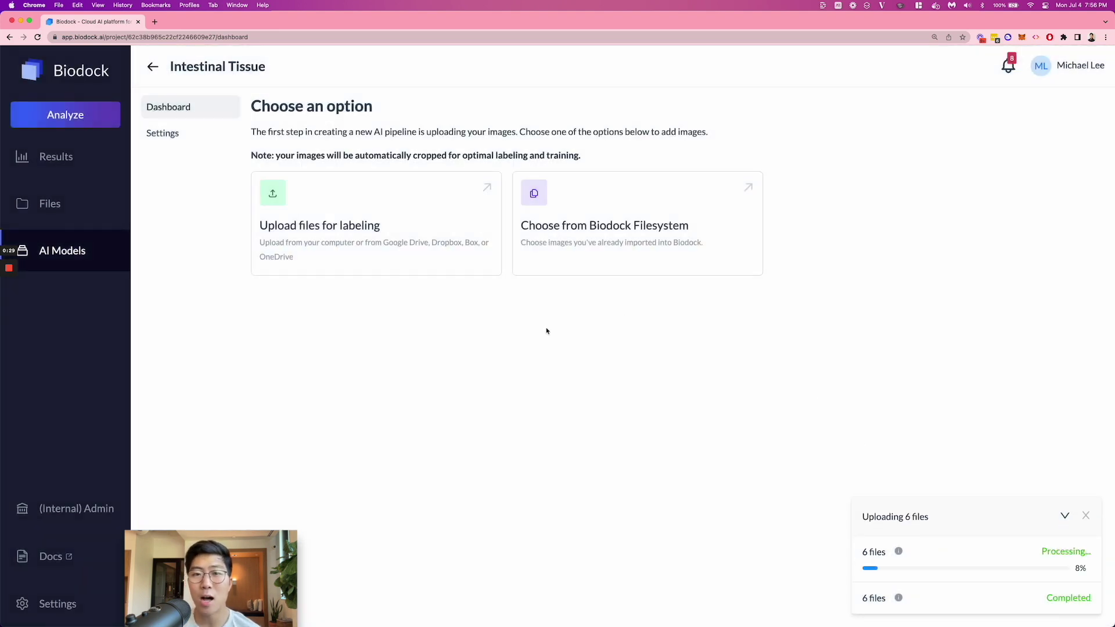
{"action": "mouse_move", "coordinate": [1090, 604]}
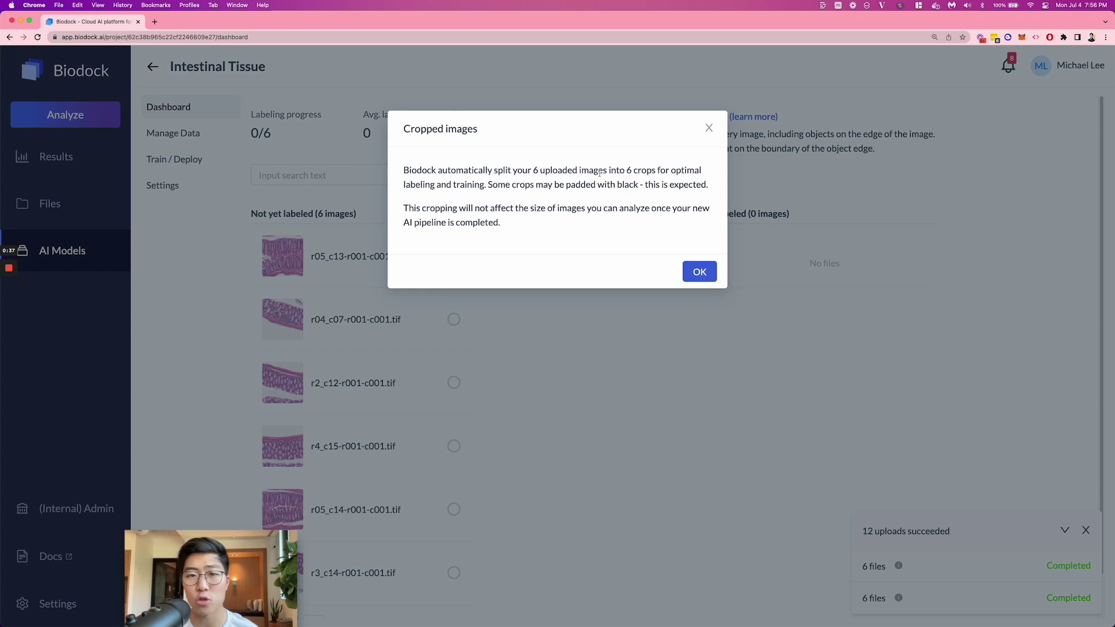
{"action": "left_click", "coordinate": [699, 272]}
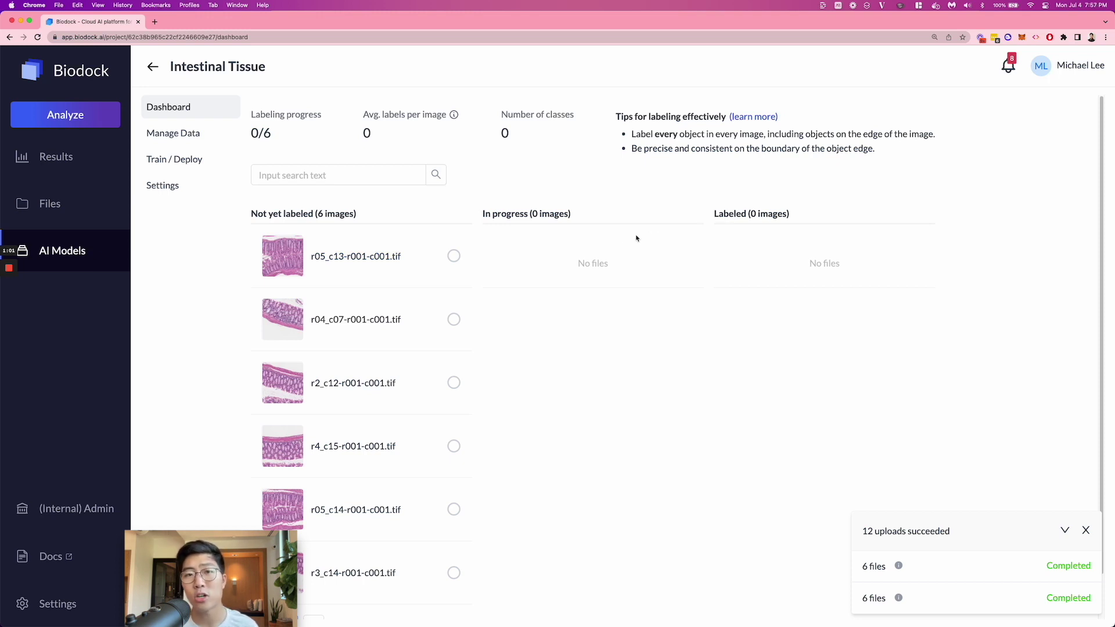
Open r05_c13-r001-c001.tif from the Not yet labeled list in the Image labeler
{"action": "left_click", "coordinate": [351, 256]}
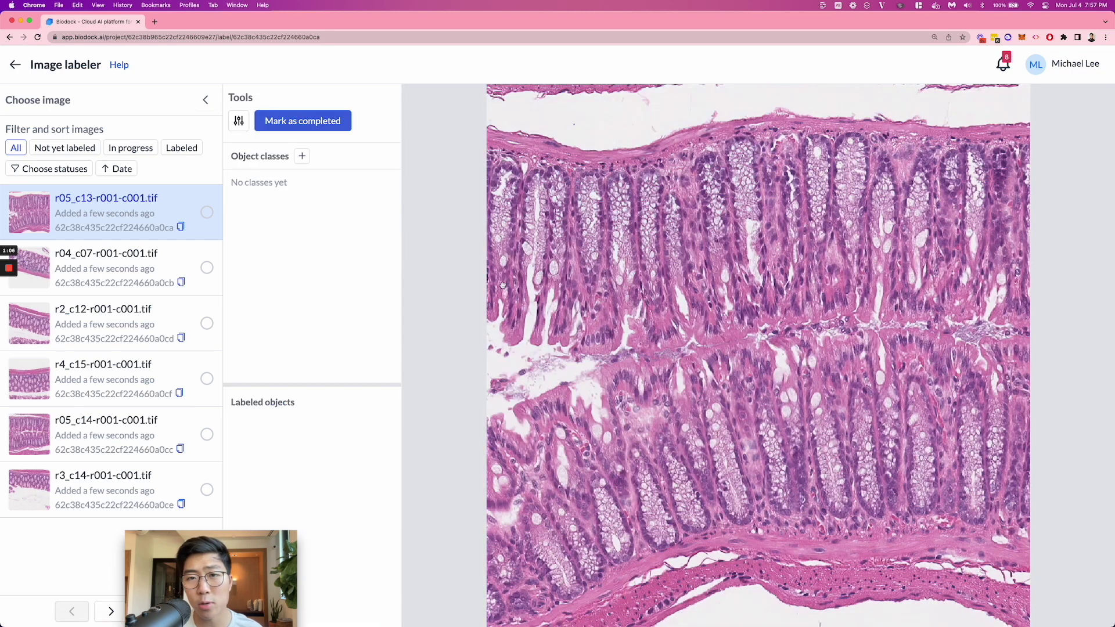
Create an object class named 'Crypts' with instance segmentation as its type
{"action": "left_click", "coordinate": [302, 157]}
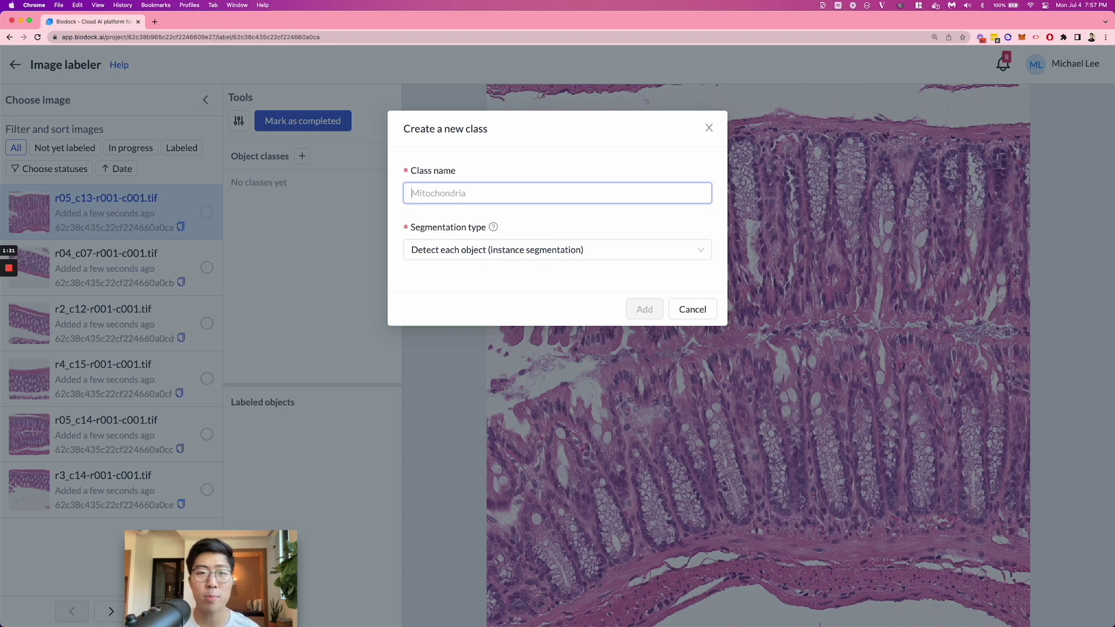
{"action": "type", "text": "Crypts"}
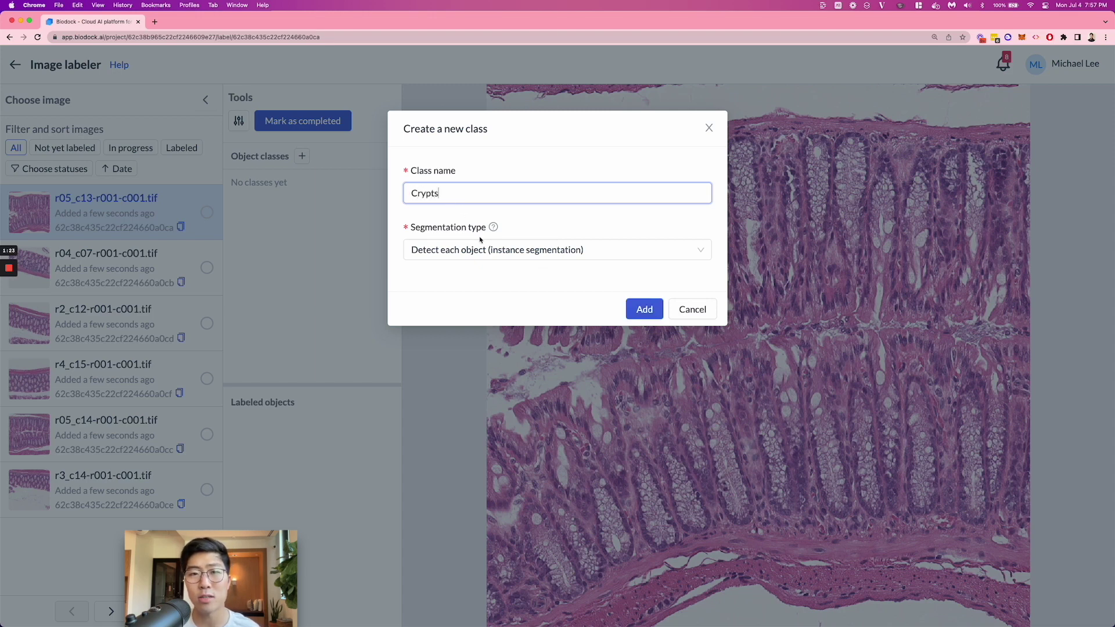
{"action": "left_click", "coordinate": [491, 250]}
{"action": "left_click", "coordinate": [521, 273]}
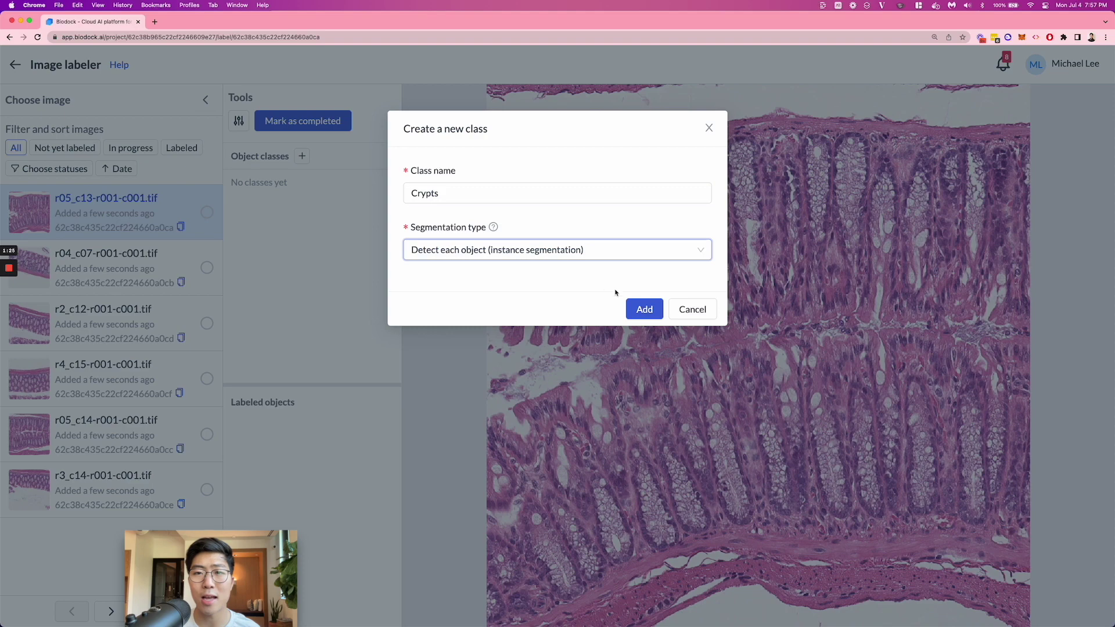
{"action": "left_click", "coordinate": [645, 309]}
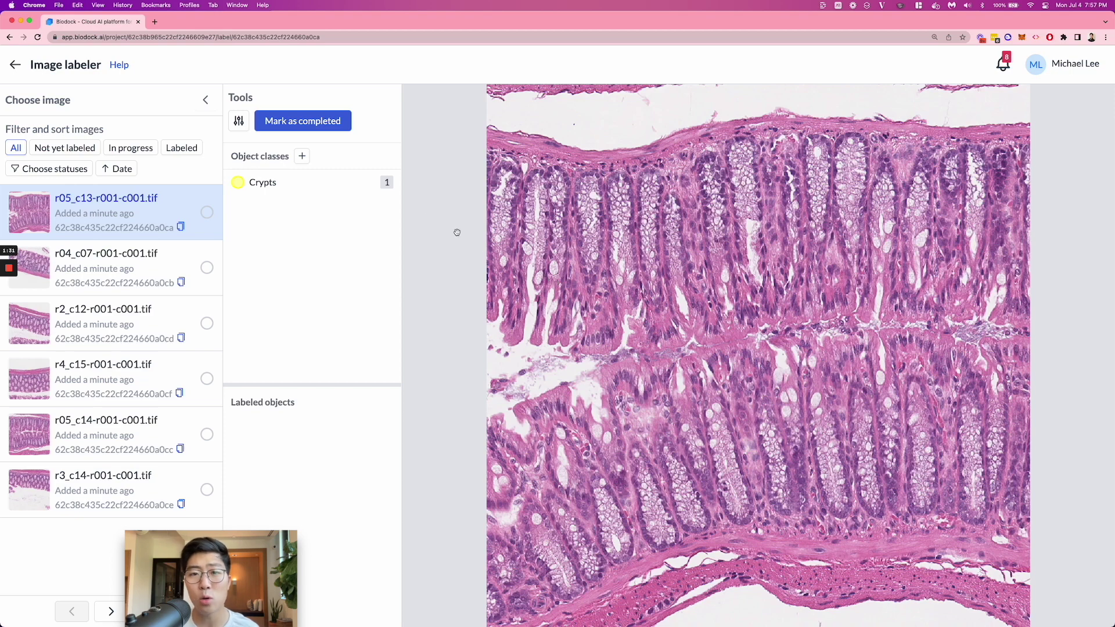
With the Crypts class, trace a freehand outline around one crypt in the lower tissue band
{"action": "left_click", "coordinate": [351, 188]}
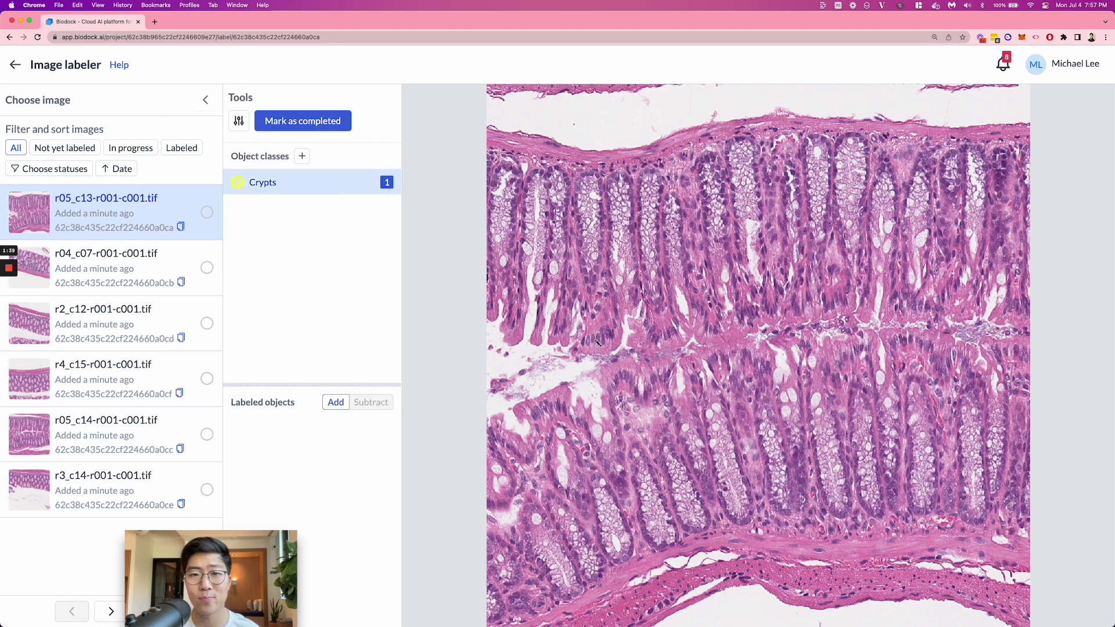
{"action": "mouse_move", "coordinate": [708, 391]}
{"action": "left_mouse_down"}
{"action": "mouse_move", "coordinate": [720, 490]}
{"action": "mouse_move", "coordinate": [728, 515]}
{"action": "mouse_move", "coordinate": [754, 526]}
{"action": "mouse_move", "coordinate": [747, 460]}
{"action": "mouse_move", "coordinate": [708, 391]}
{"action": "left_mouse_up"}
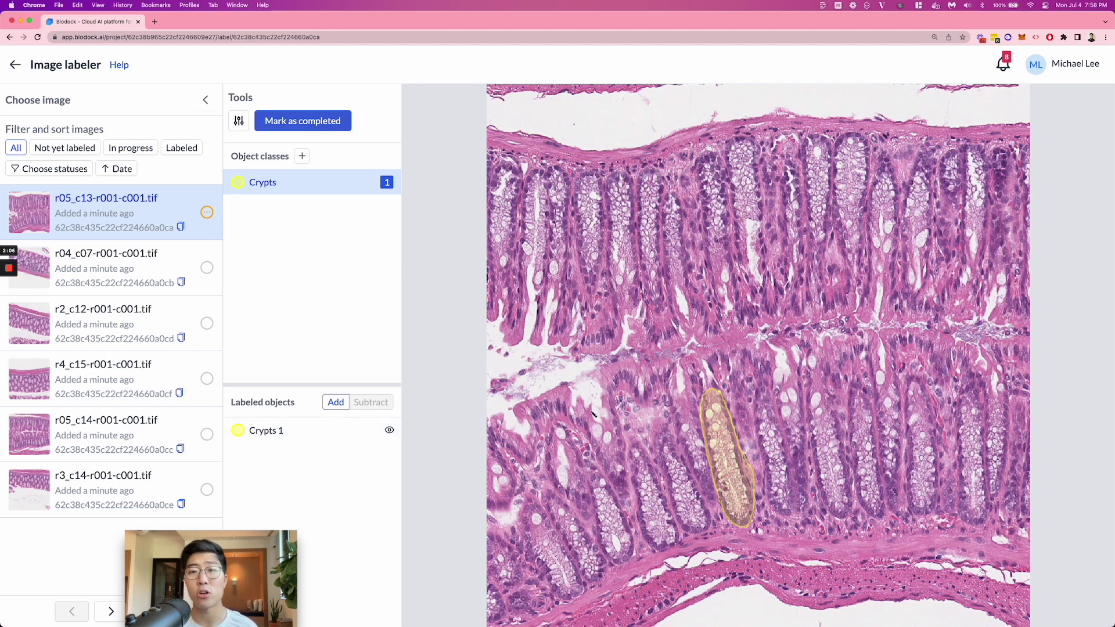
{"action": "key", "text": "Escape"}
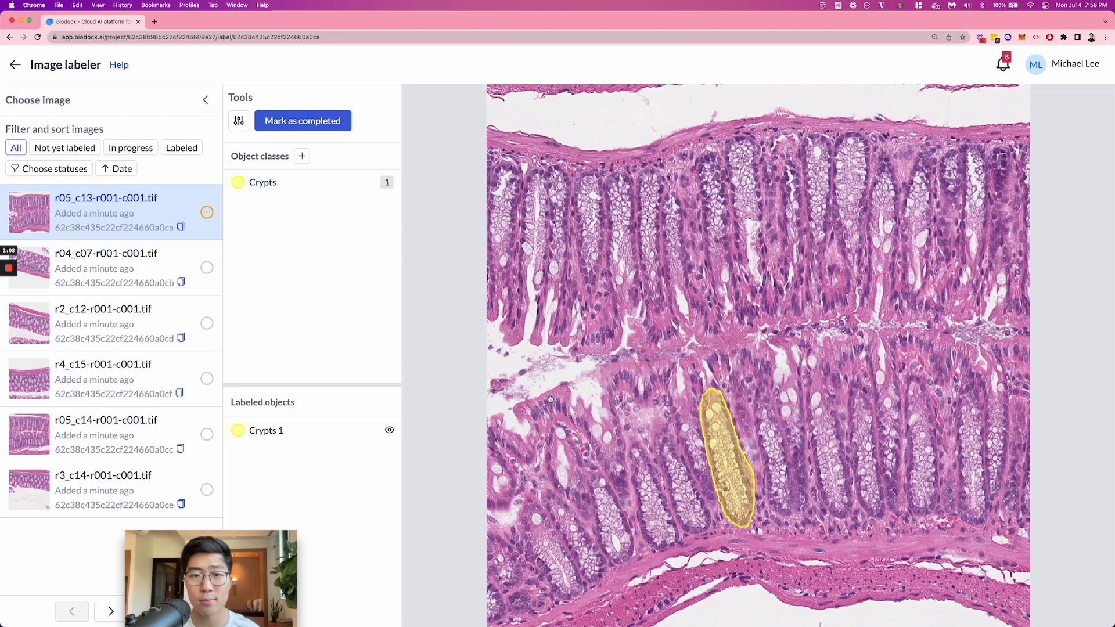
Mark r05_c13-r001-c001.tif as completed from the Crypts 1 label and return to the dashboard
{"action": "left_click", "coordinate": [716, 452]}
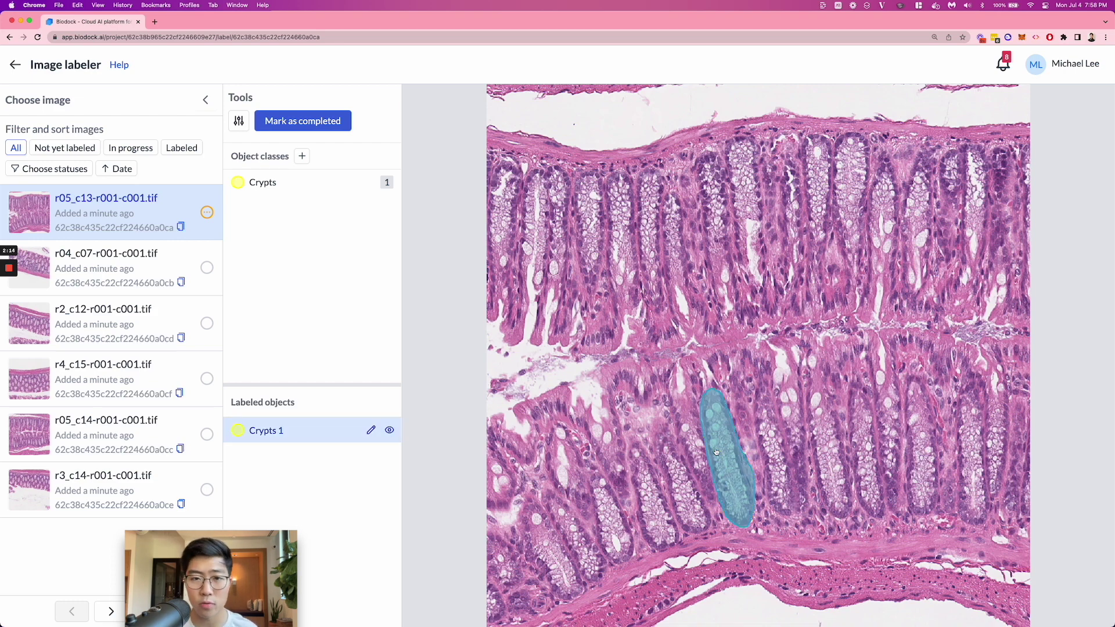
{"action": "left_click", "coordinate": [371, 430]}
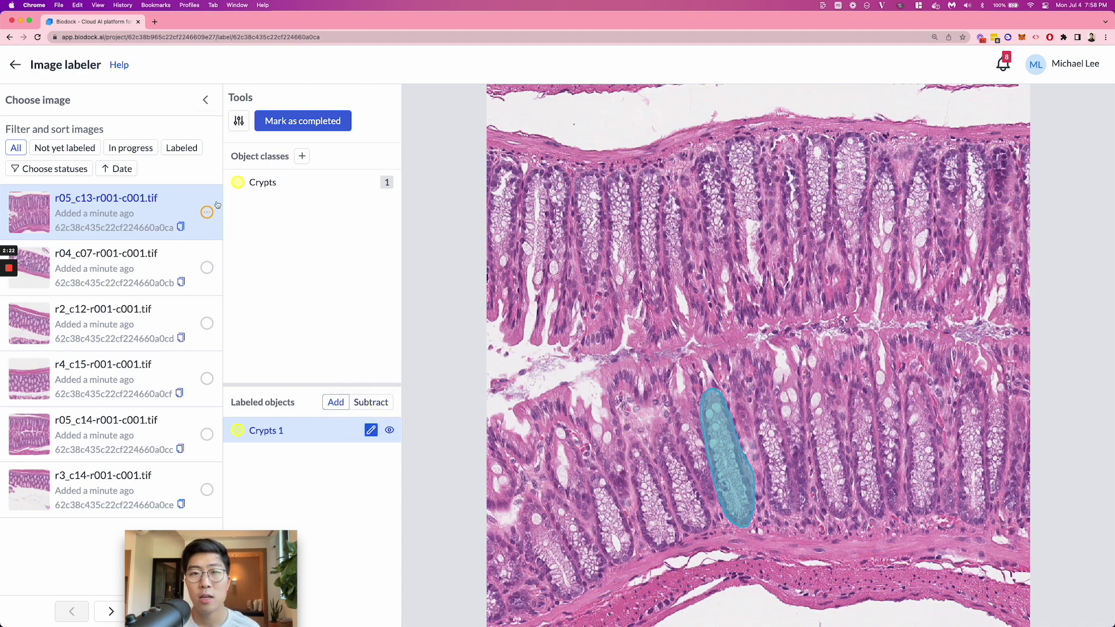
{"action": "mouse_move", "coordinate": [208, 210]}
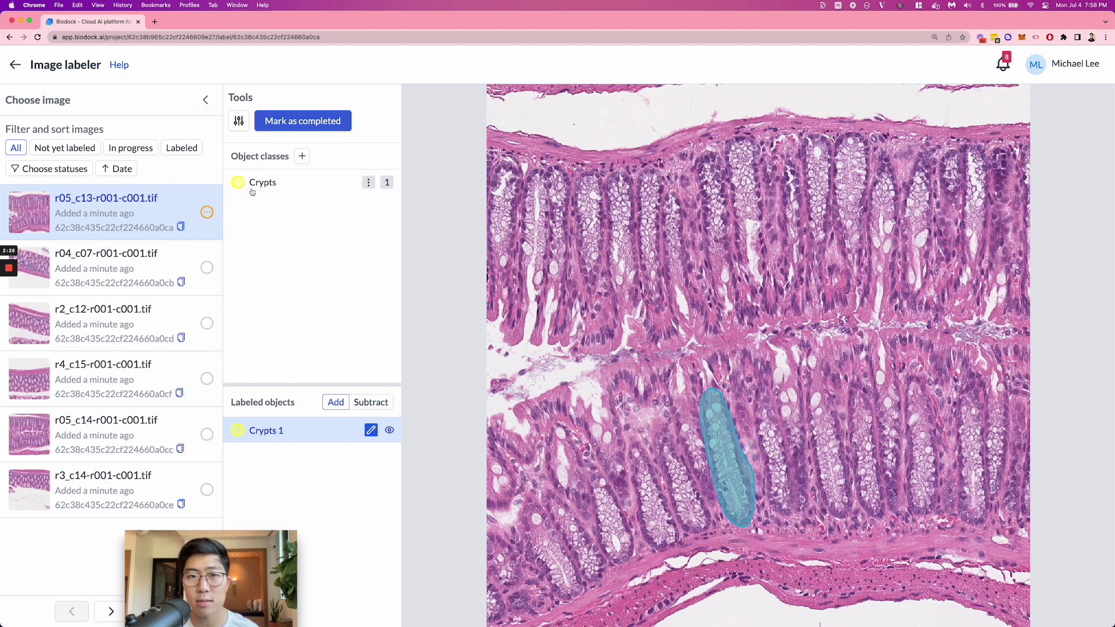
{"action": "left_click", "coordinate": [285, 122]}
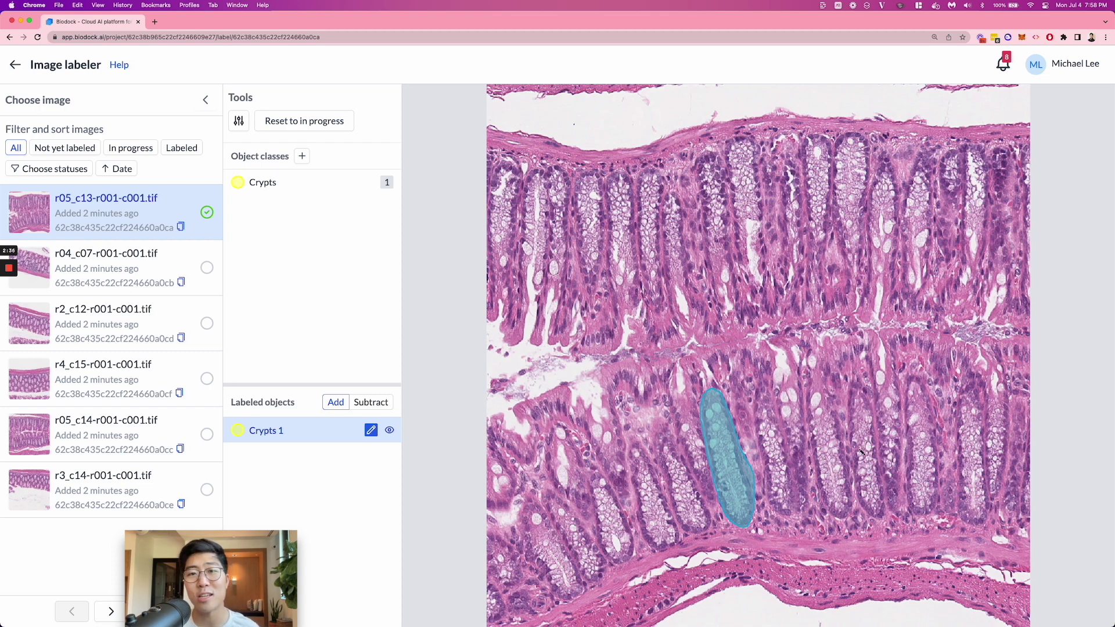
{"action": "left_click", "coordinate": [16, 64]}
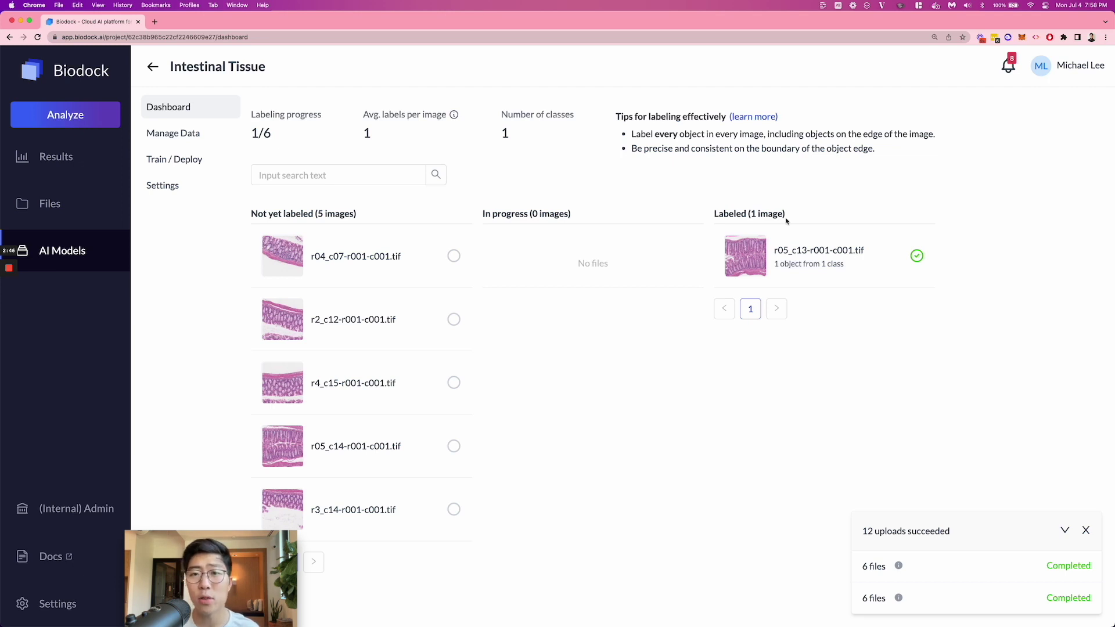
Switch to the fully labeled Intestinal tissue project and open B3_DSS_r04_c03-r001-c001.tif
{"action": "left_click", "coordinate": [8, 268]}
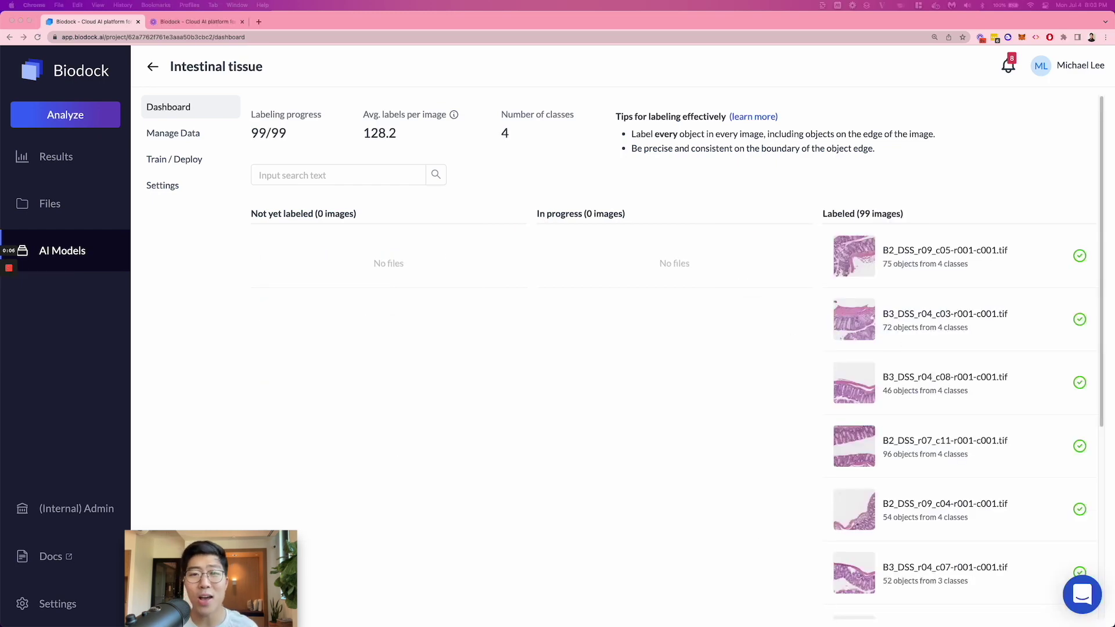
{"action": "left_click", "coordinate": [897, 336]}
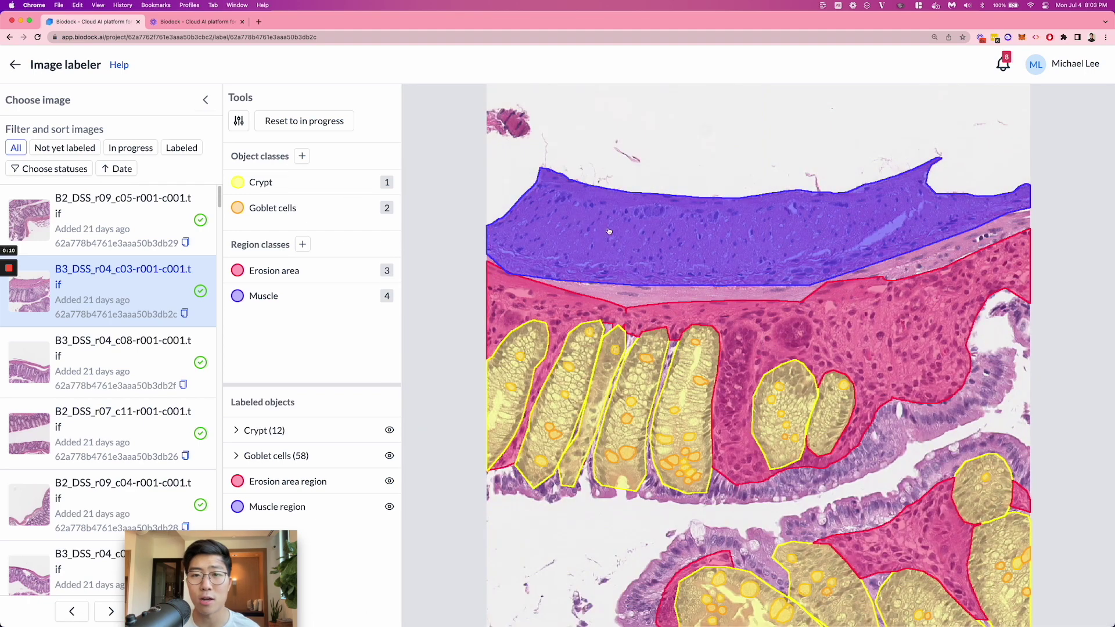
In project Settings, view the Add User role options for project members without adding anyone
{"action": "left_click", "coordinate": [15, 65]}
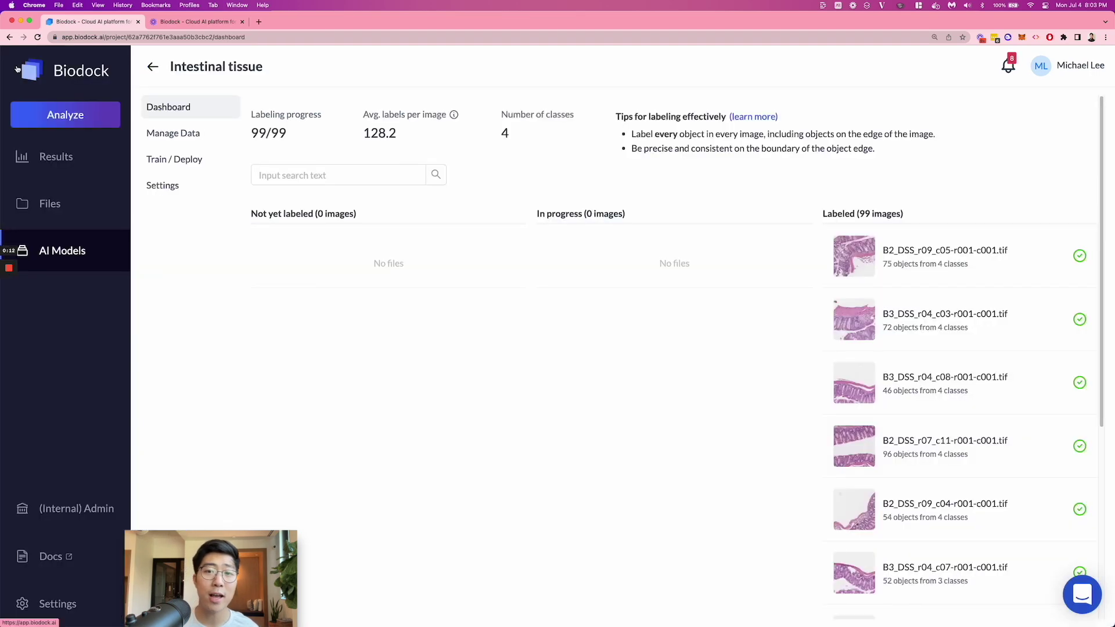
{"action": "left_click", "coordinate": [160, 187]}
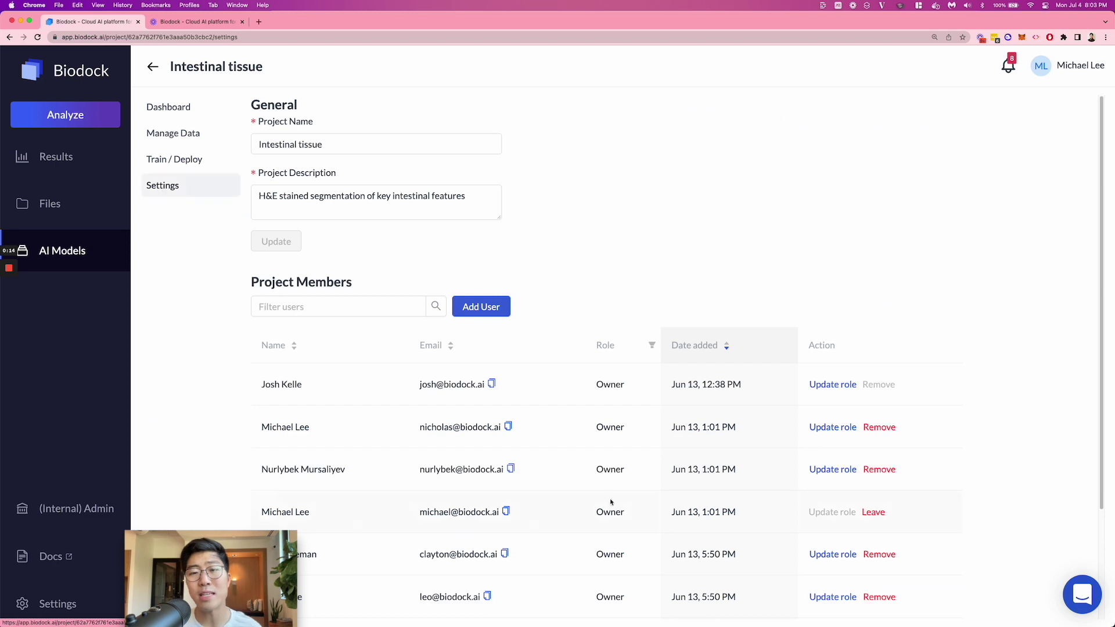
{"action": "scroll", "coordinate": [581, 476], "scroll_direction": "down", "scroll_amount": 3}
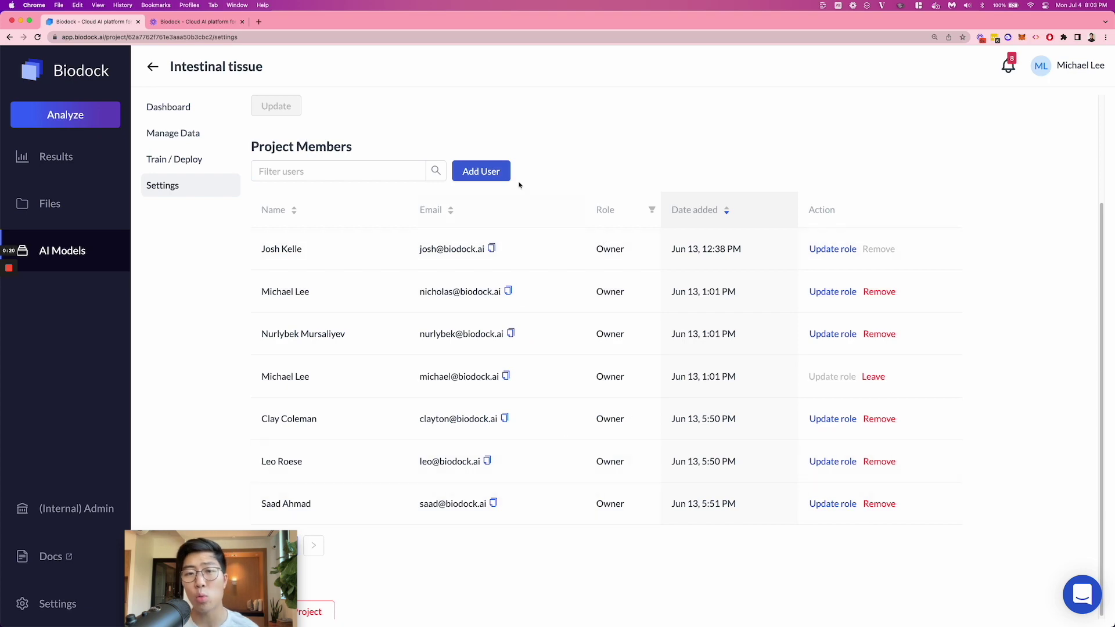
{"action": "left_click", "coordinate": [484, 171]}
{"action": "left_click", "coordinate": [498, 209]}
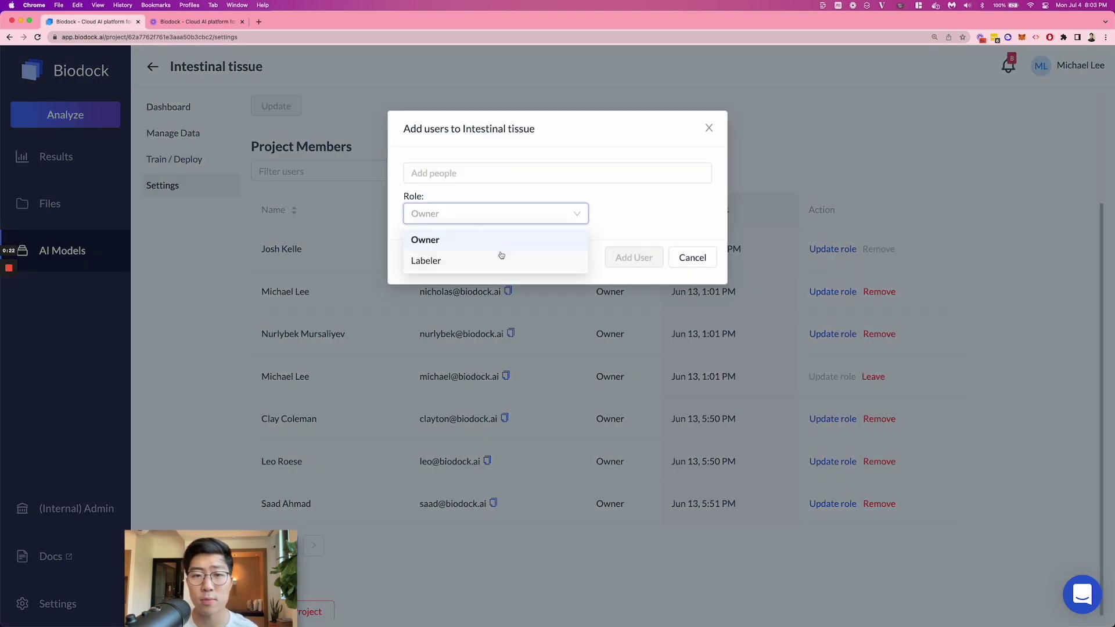
{"action": "left_click", "coordinate": [708, 130]}
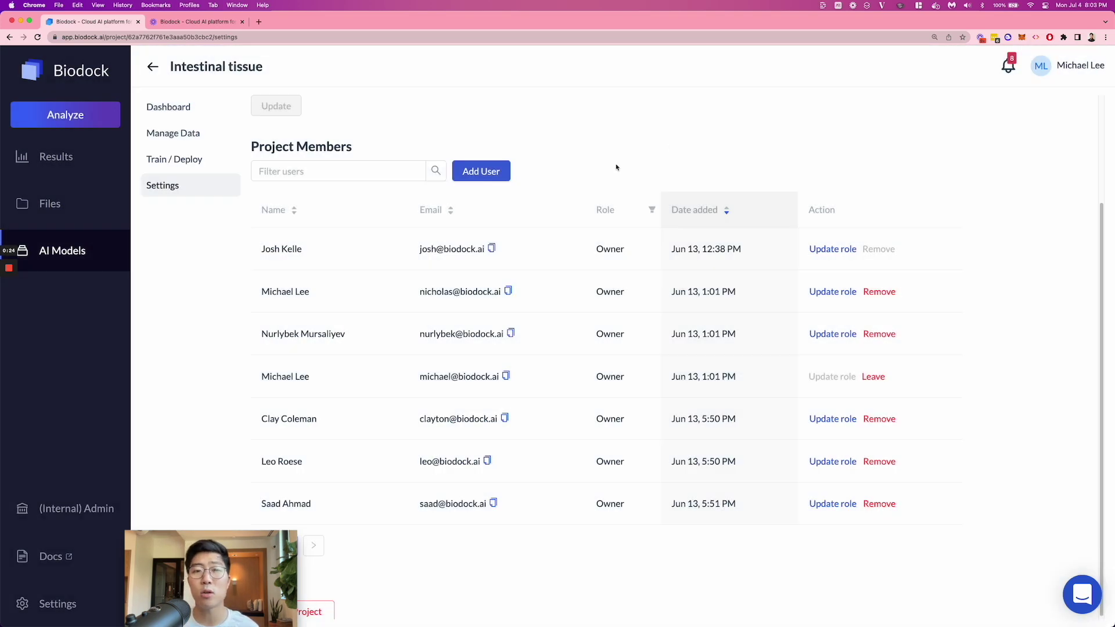
{"action": "scroll", "coordinate": [358, 182], "scroll_direction": "up", "scroll_amount": 3}
Train a new pipeline Version 3 with the description 'Sample pipeline'
{"action": "left_click", "coordinate": [197, 158]}
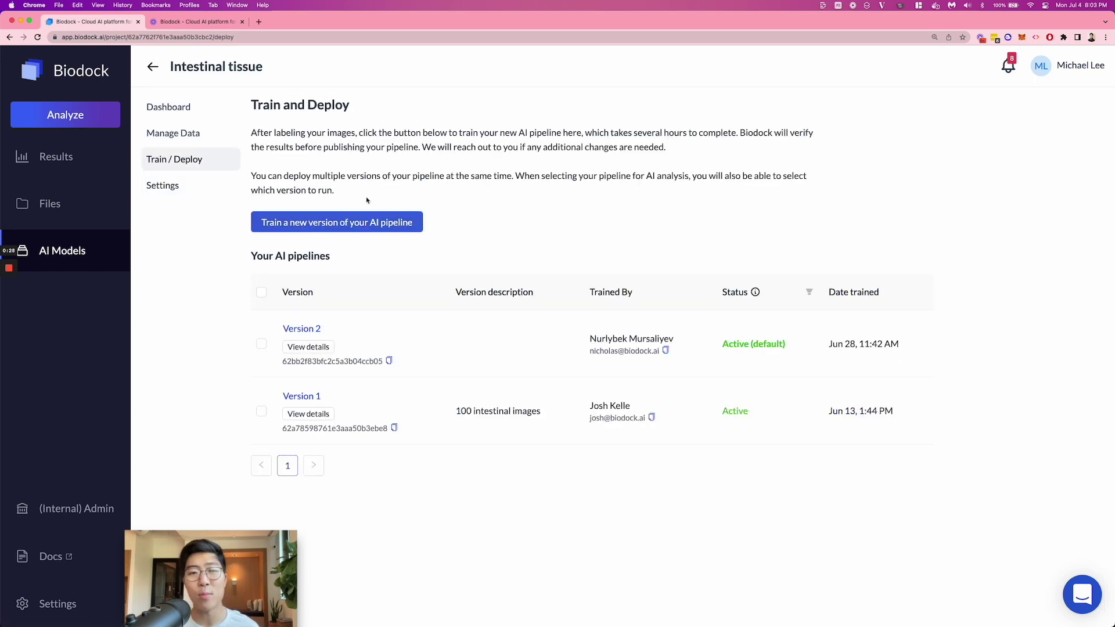
{"action": "left_click", "coordinate": [369, 221]}
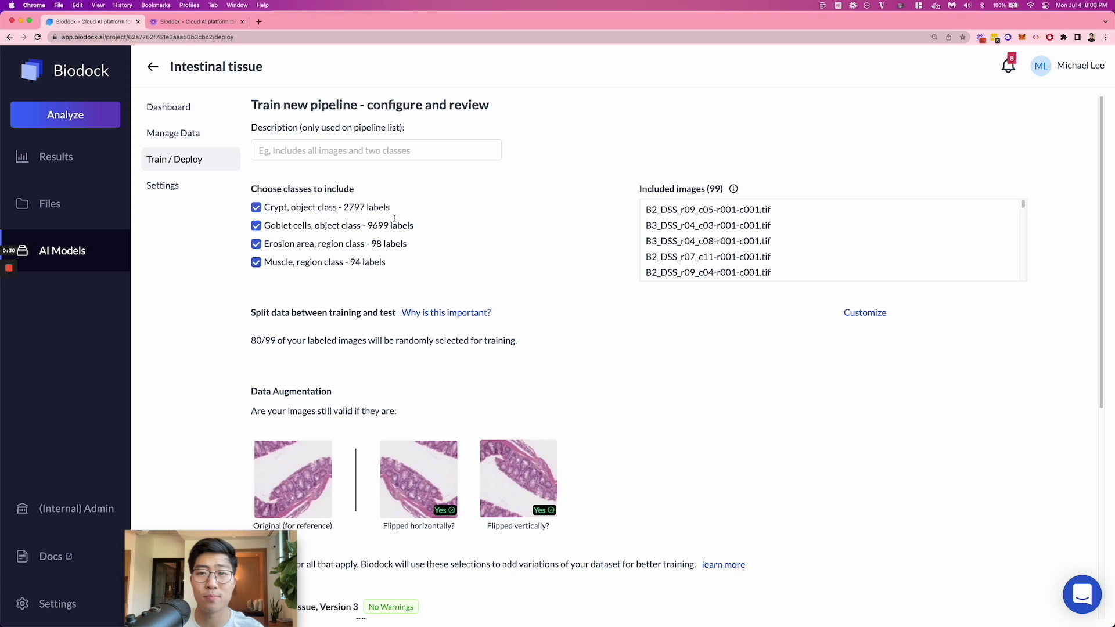
{"action": "left_click", "coordinate": [342, 153]}
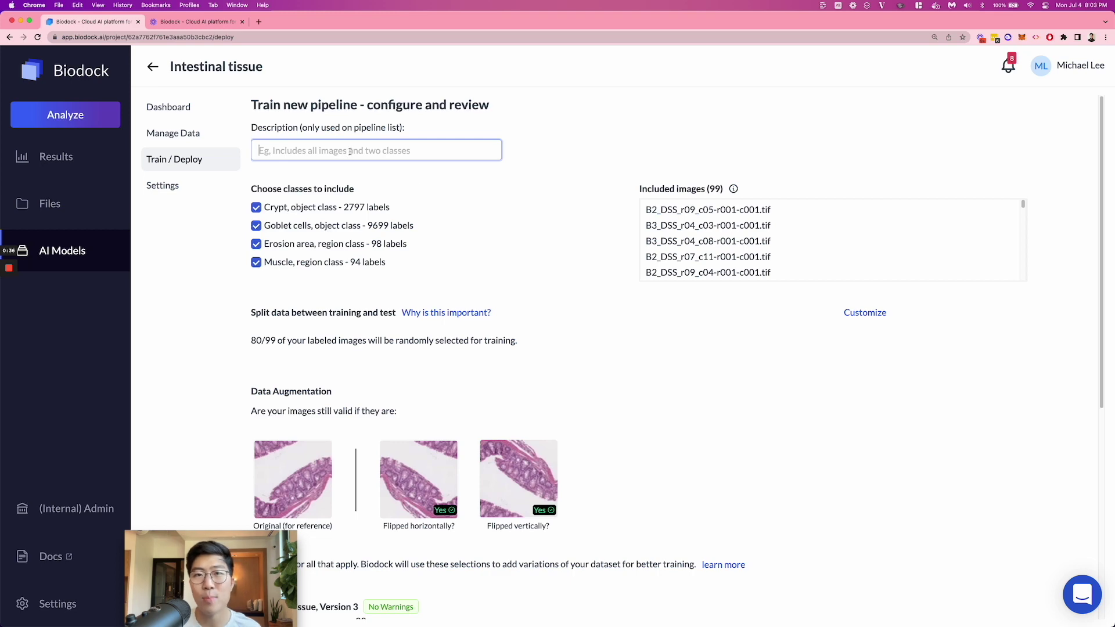
{"action": "type", "text": "Sample "}
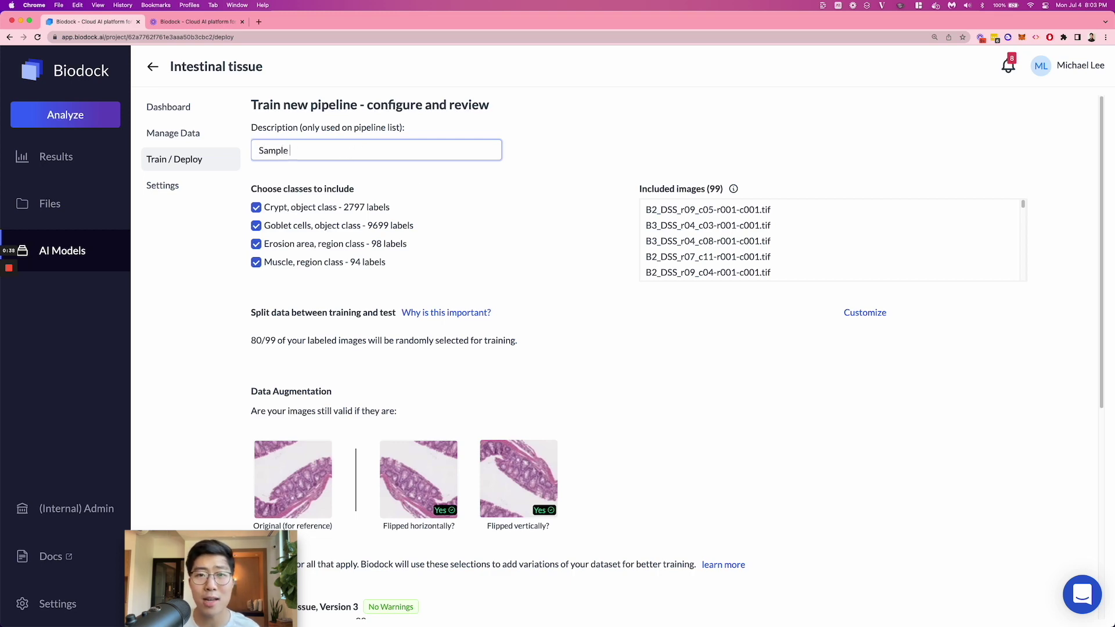
{"action": "type", "text": "pipeline"}
{"action": "scroll", "coordinate": [634, 426], "scroll_direction": "down", "scroll_amount": 5}
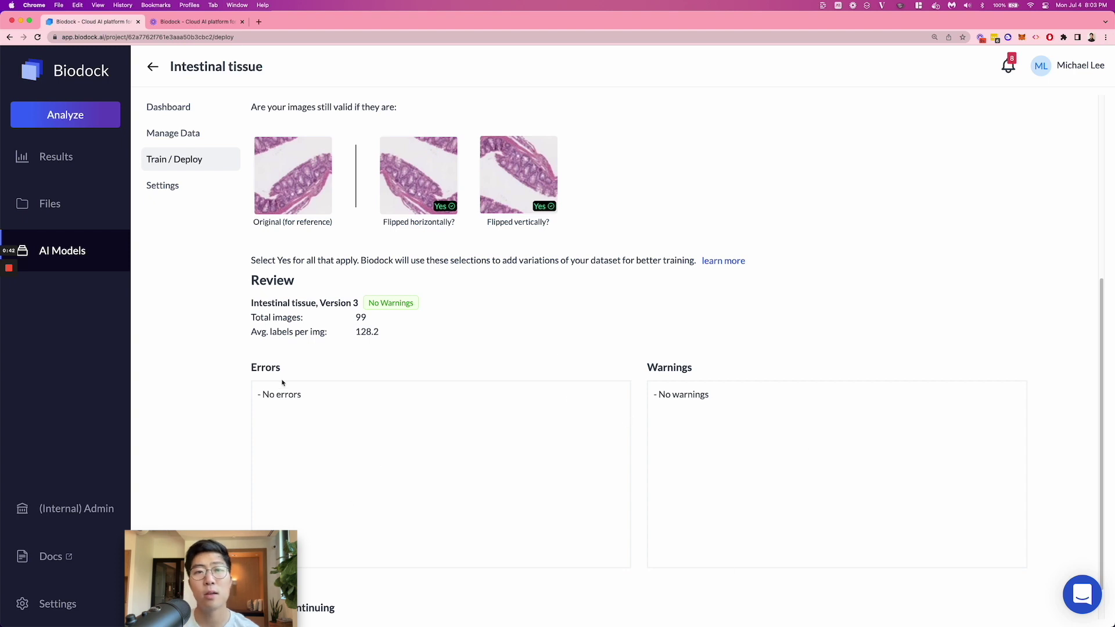
{"action": "scroll", "coordinate": [474, 361], "scroll_direction": "up", "scroll_amount": 3}
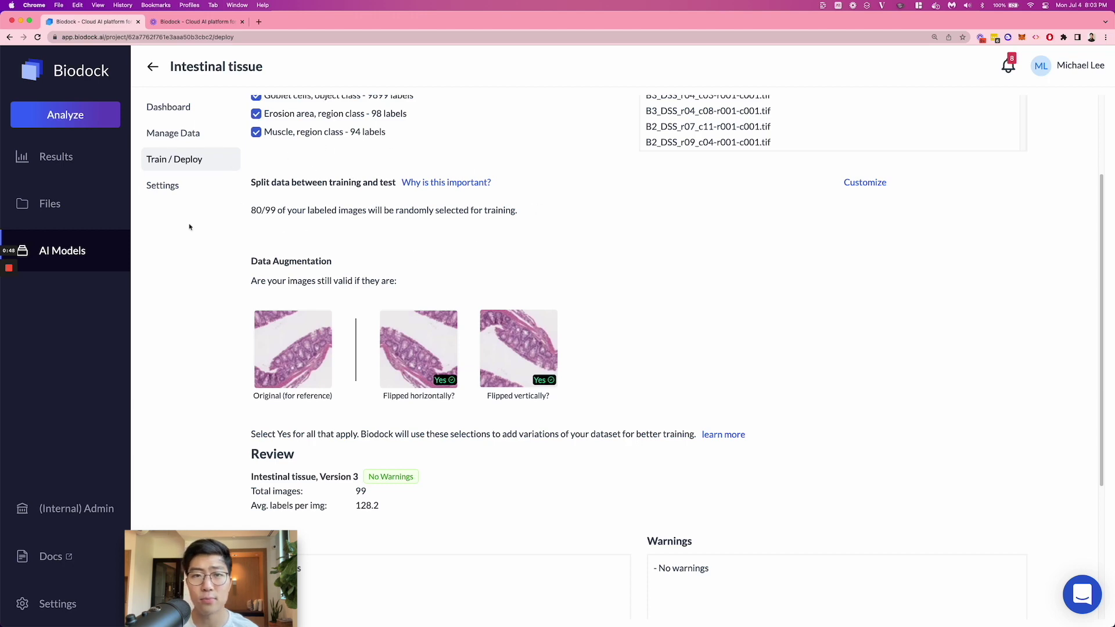
{"action": "scroll", "coordinate": [555, 248], "scroll_direction": "down", "scroll_amount": 5}
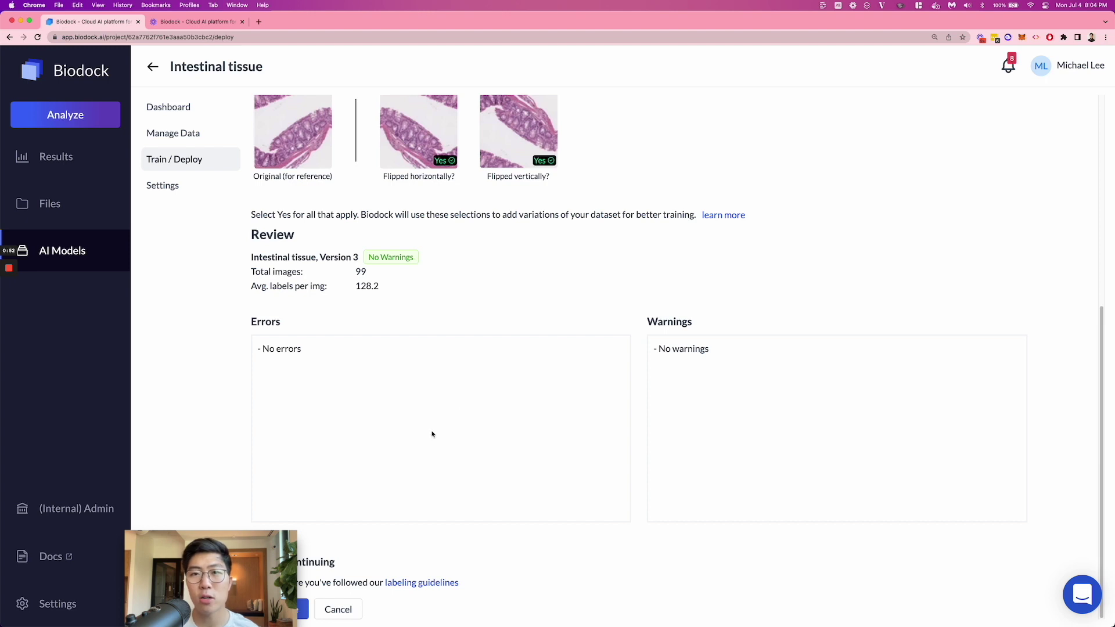
{"action": "left_click", "coordinate": [298, 609]}
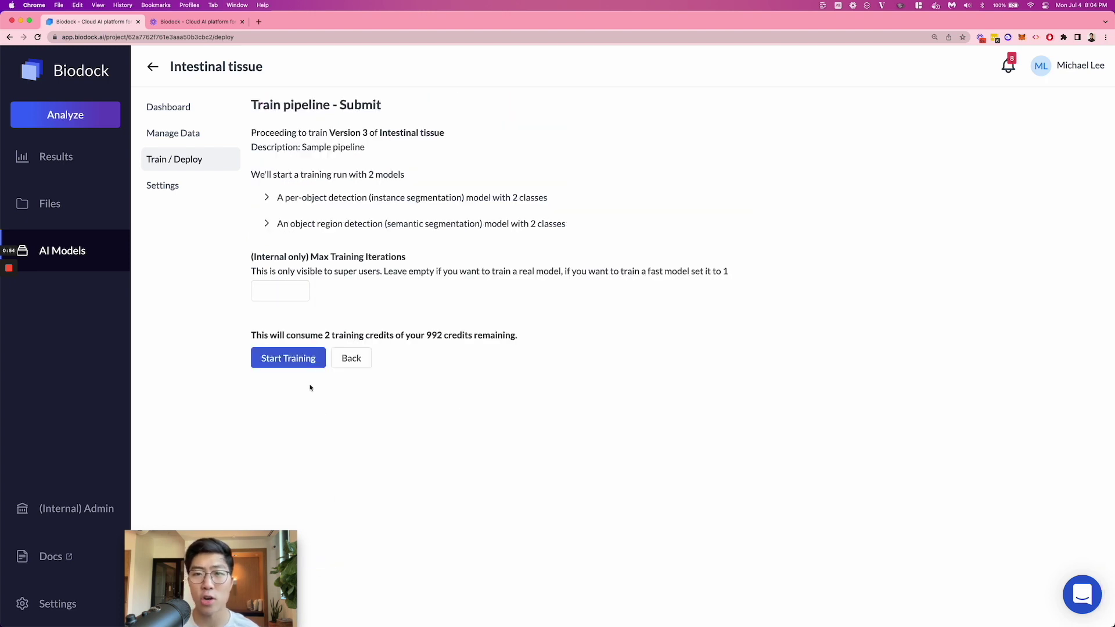
{"action": "left_click", "coordinate": [303, 365]}
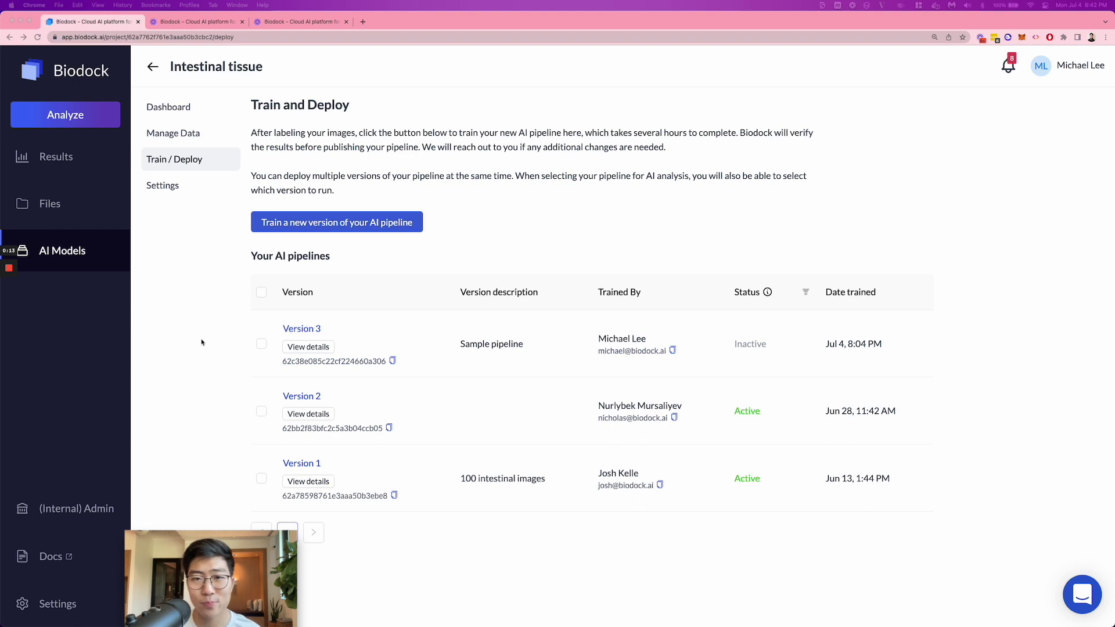
Activate Version 3 as the default pipeline, then go to the Files page
{"action": "left_click", "coordinate": [261, 345]}
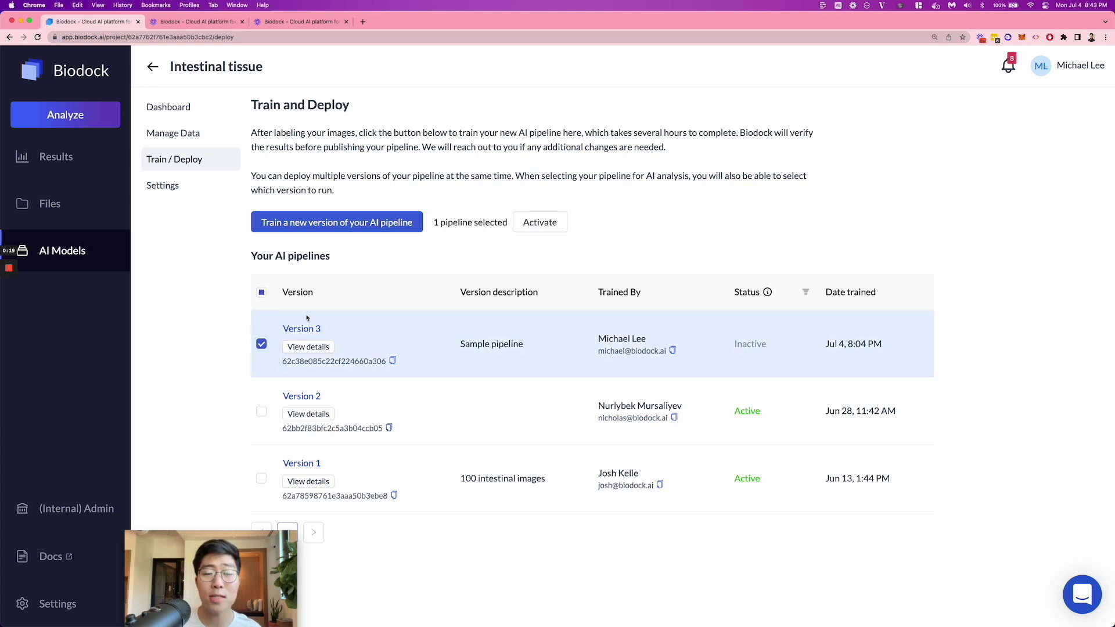
{"action": "left_click", "coordinate": [539, 223]}
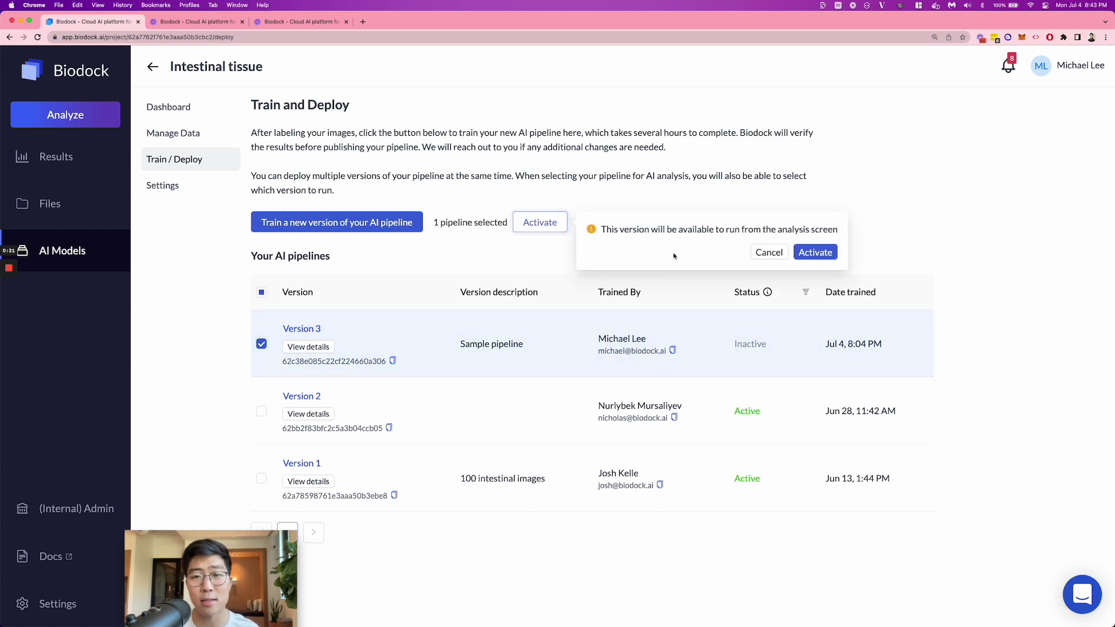
{"action": "left_click", "coordinate": [819, 259]}
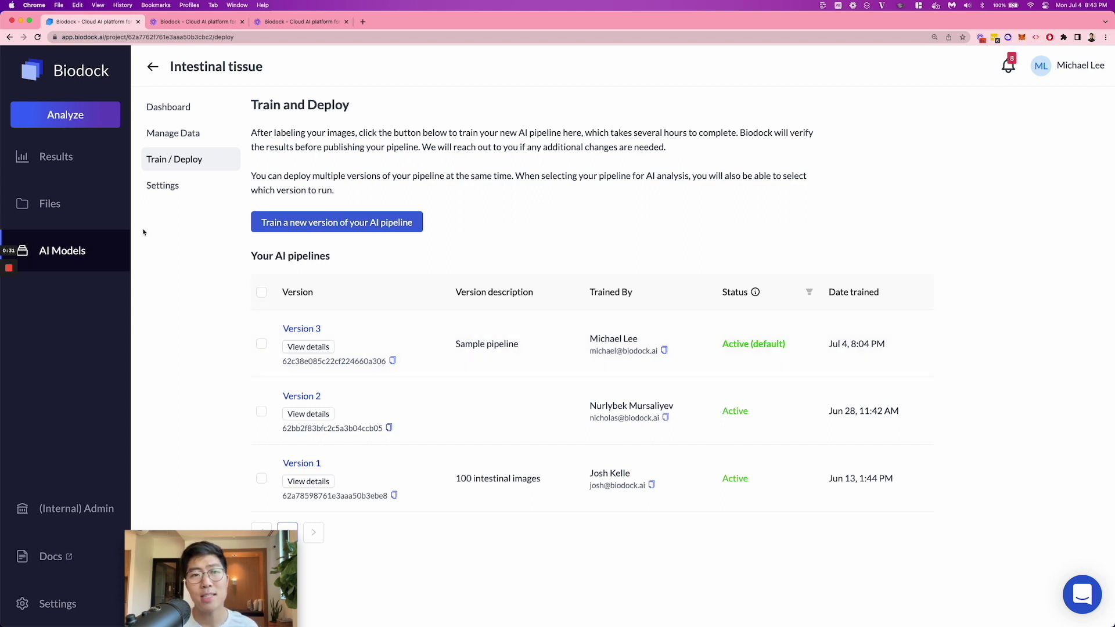
{"action": "left_click", "coordinate": [89, 208]}
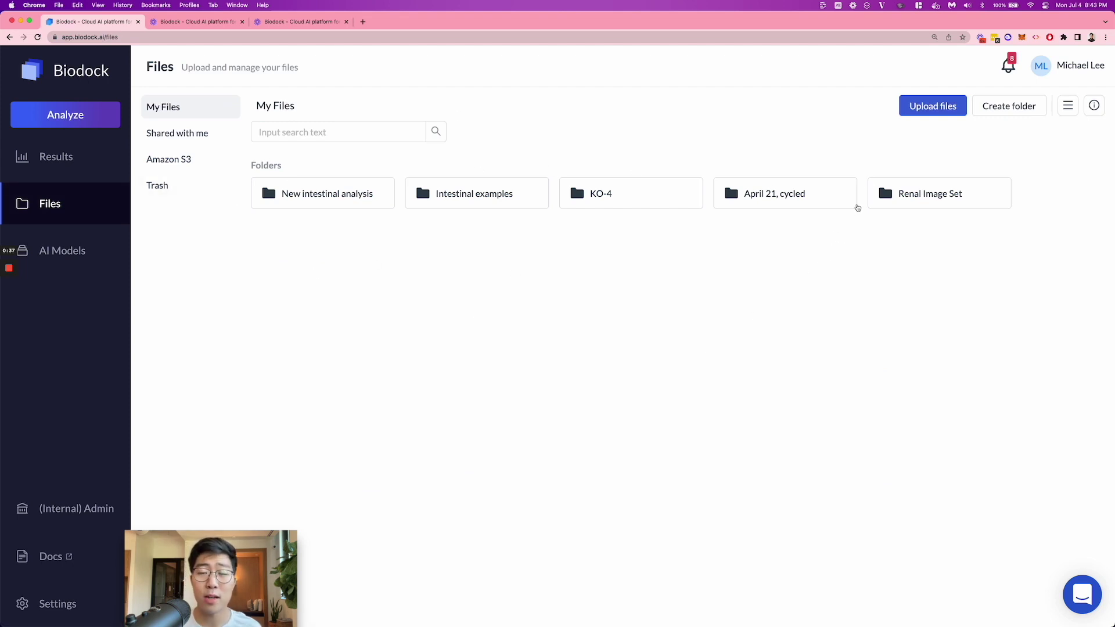
{"action": "left_click", "coordinate": [927, 108]}
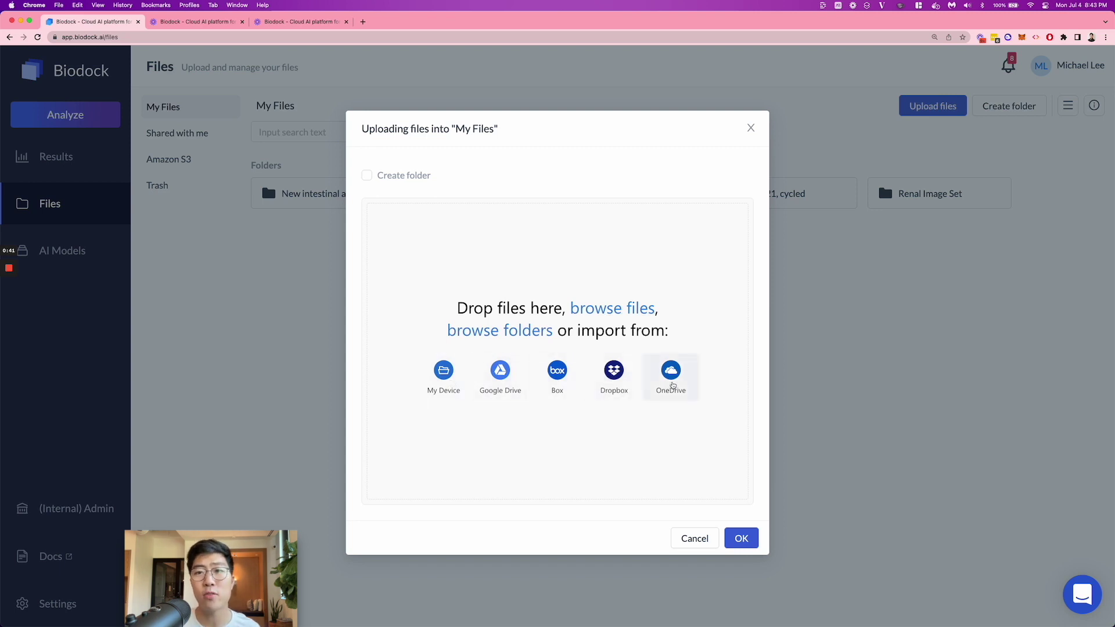
{"action": "left_click", "coordinate": [693, 537]}
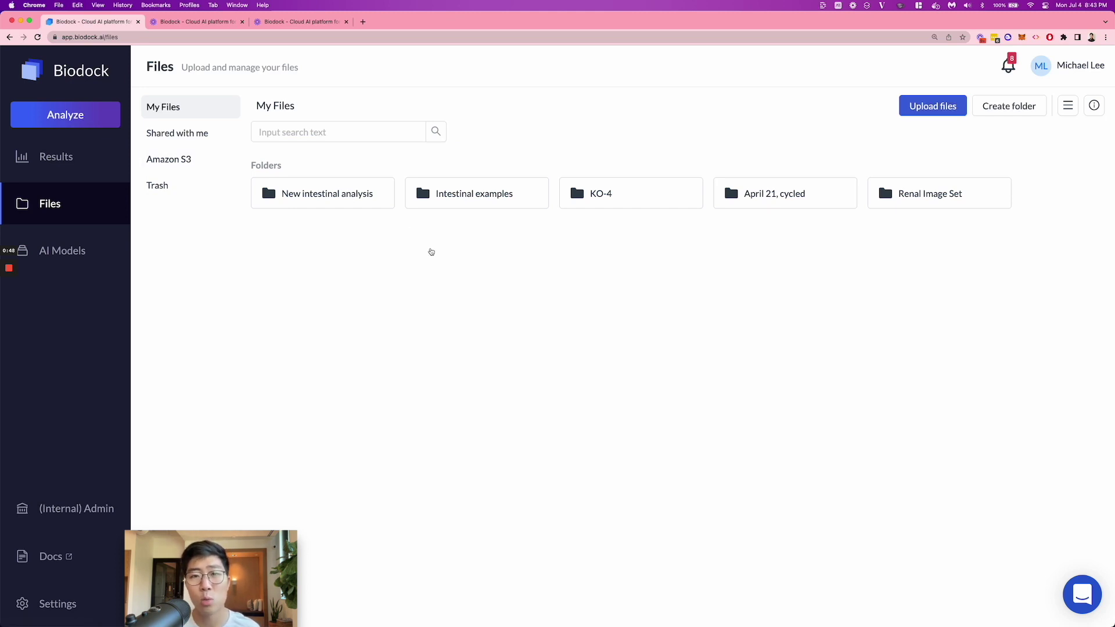
Start an analysis of the New intestinal analysis folder from its right-click menu
{"action": "left_click", "coordinate": [331, 196]}
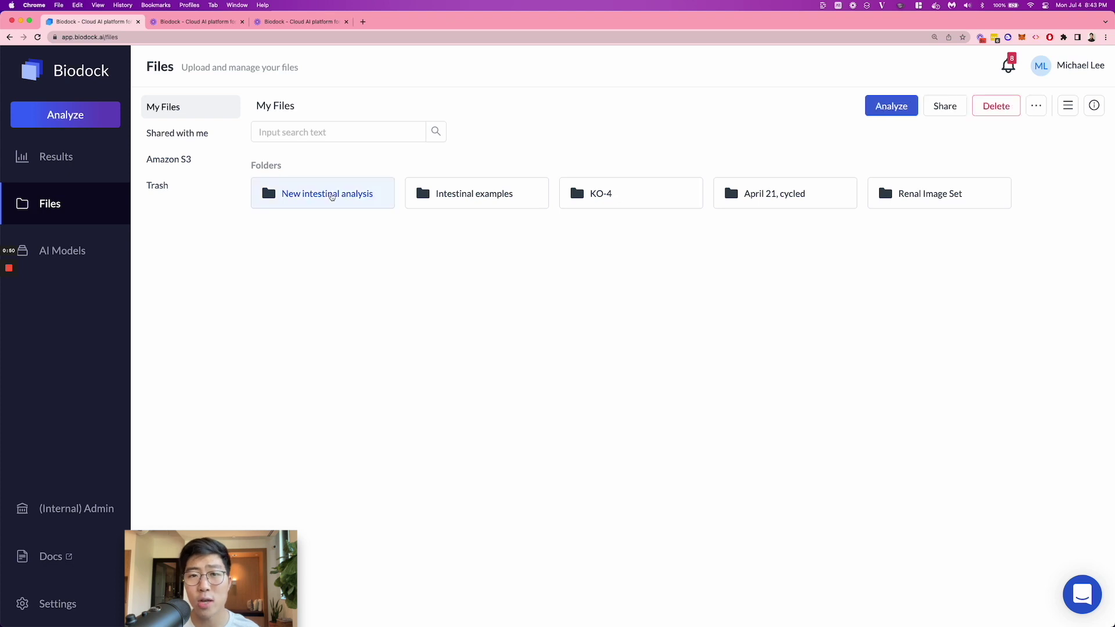
{"action": "right_click", "coordinate": [332, 196]}
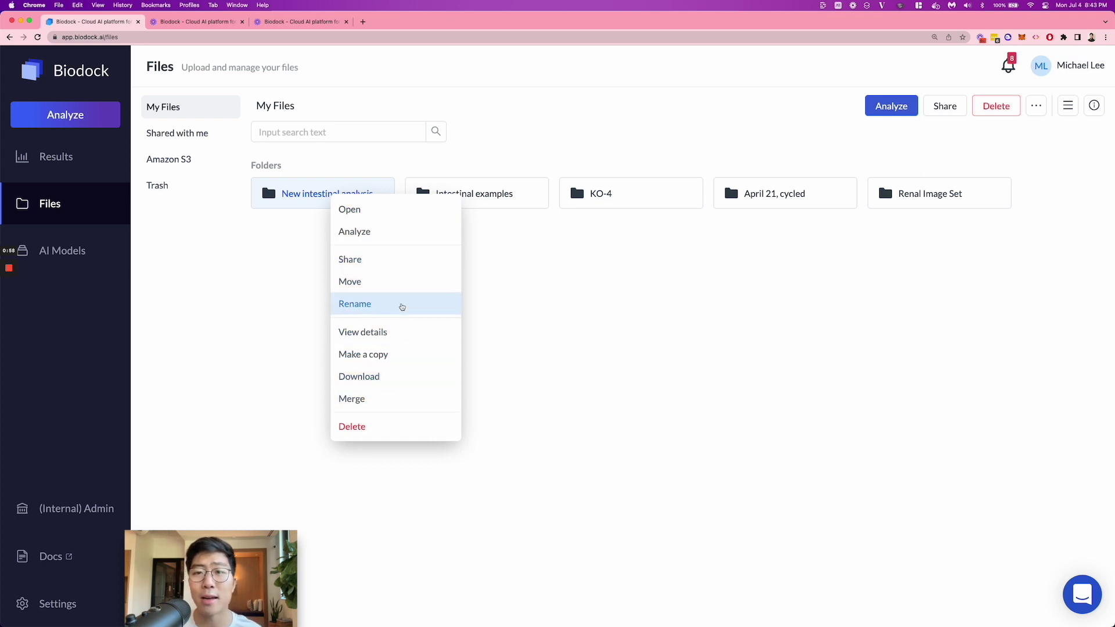
{"action": "left_click", "coordinate": [377, 240]}
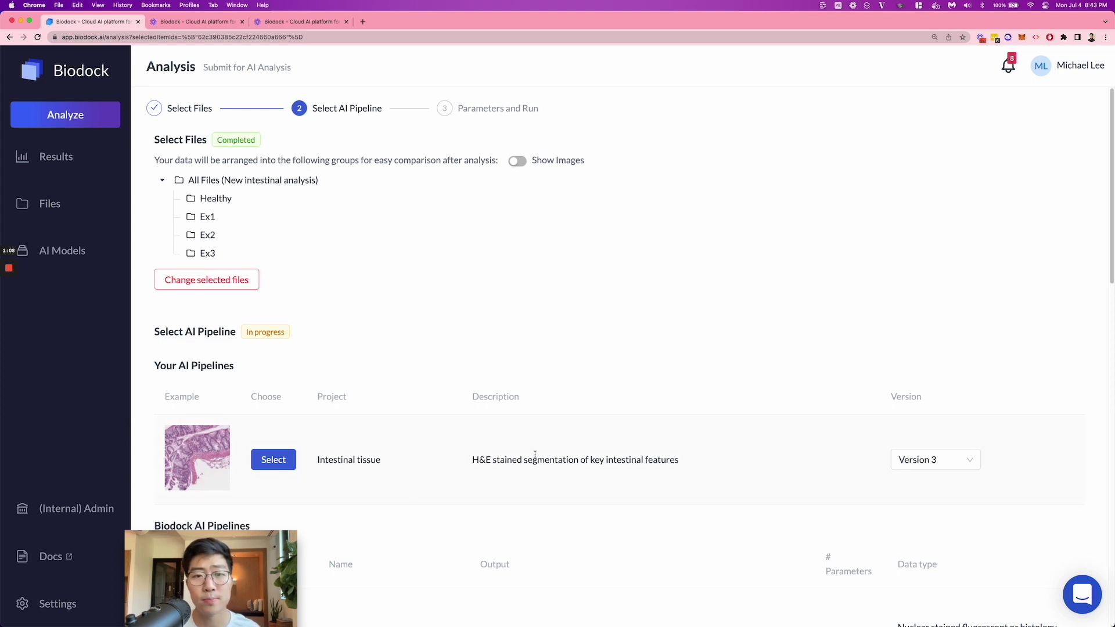
Choose Version 3 of the Intestinal tissue pipeline and run the analysis
{"action": "left_click", "coordinate": [916, 464]}
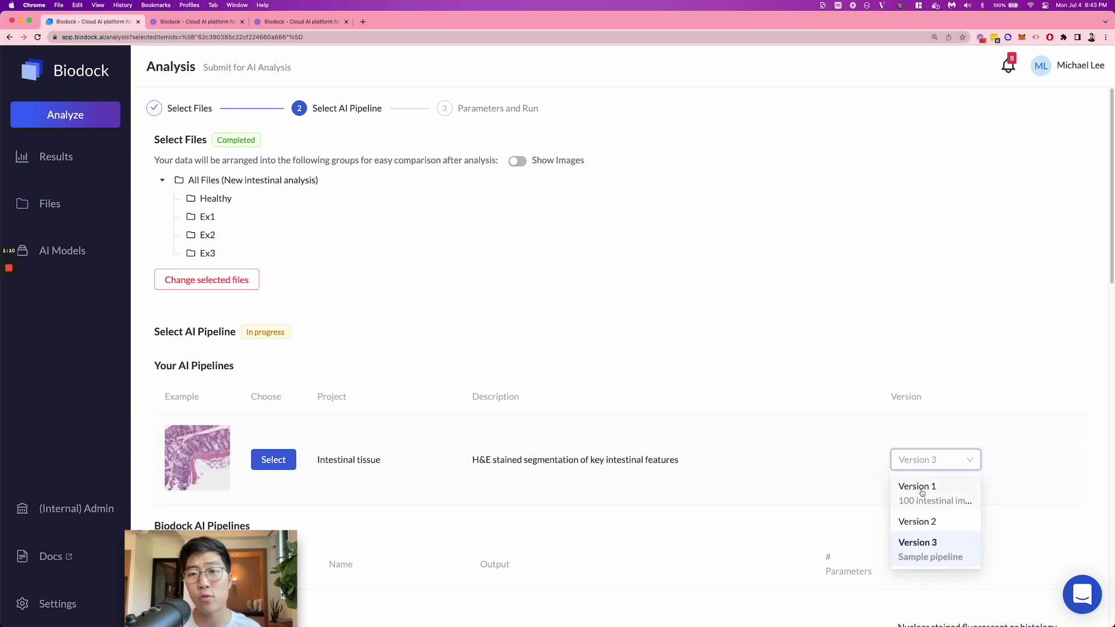
{"action": "left_click", "coordinate": [904, 543]}
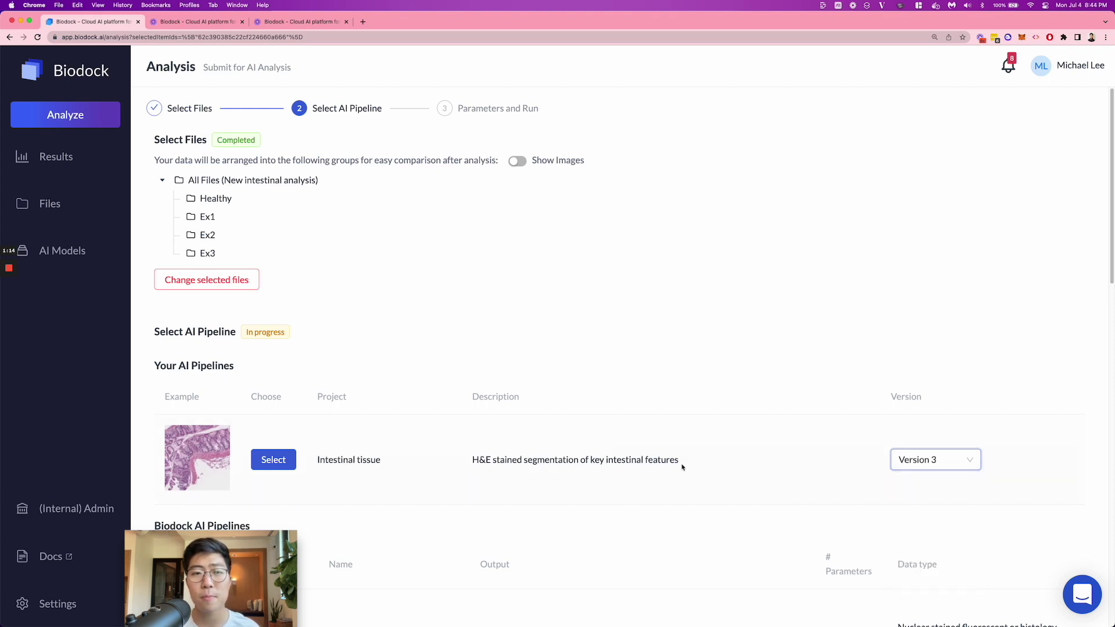
{"action": "left_click", "coordinate": [274, 460]}
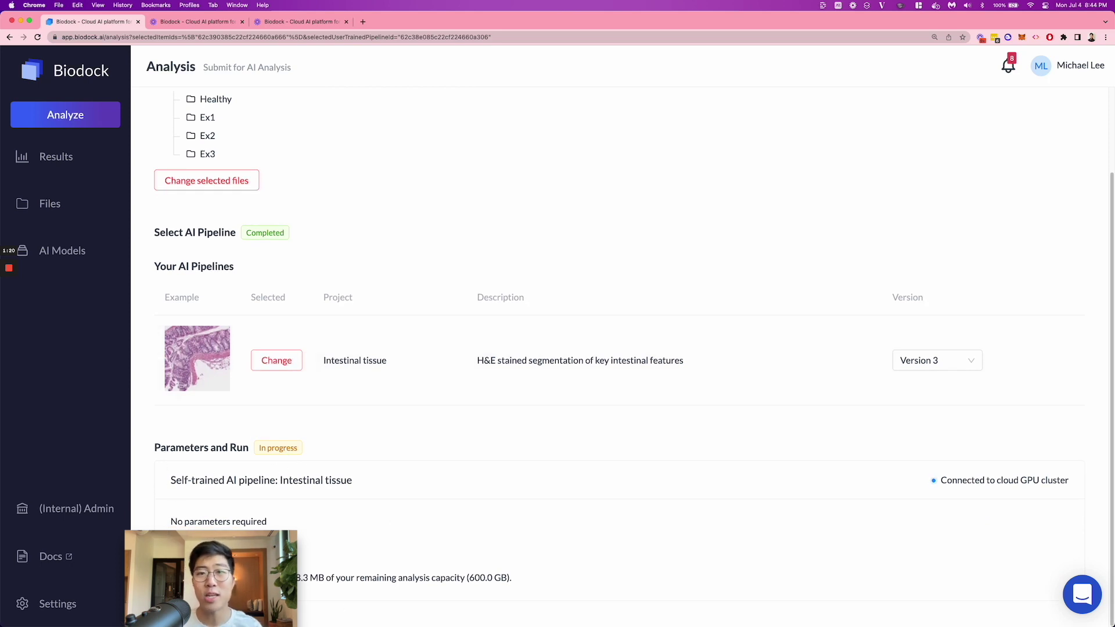
{"action": "left_click", "coordinate": [191, 609]}
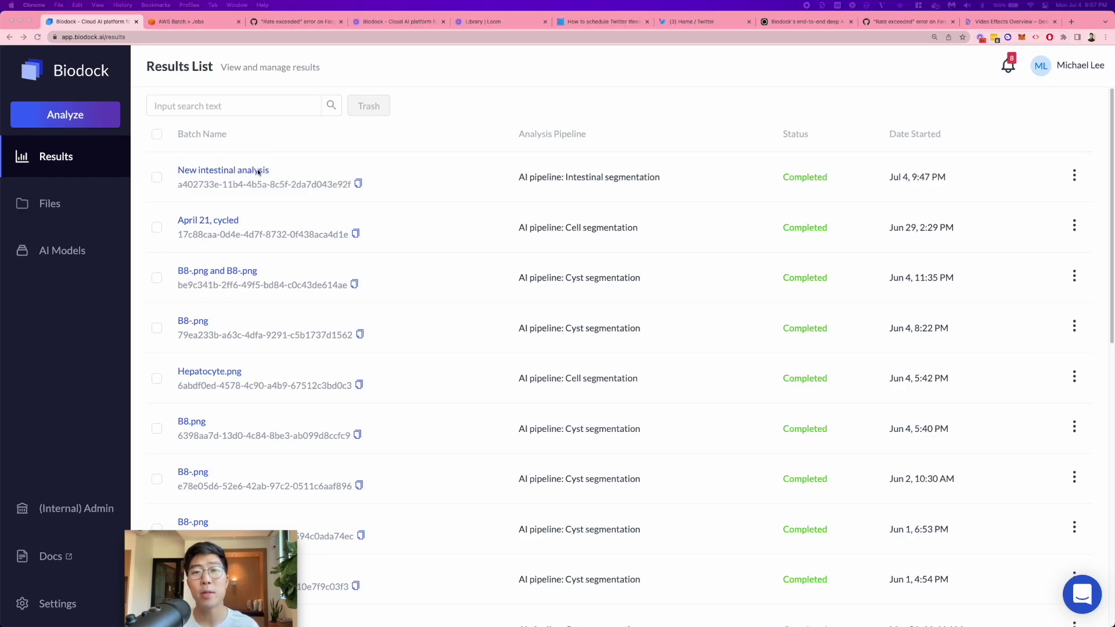
Open the New intestinal analysis results from the Results List
{"action": "left_click", "coordinate": [249, 174]}
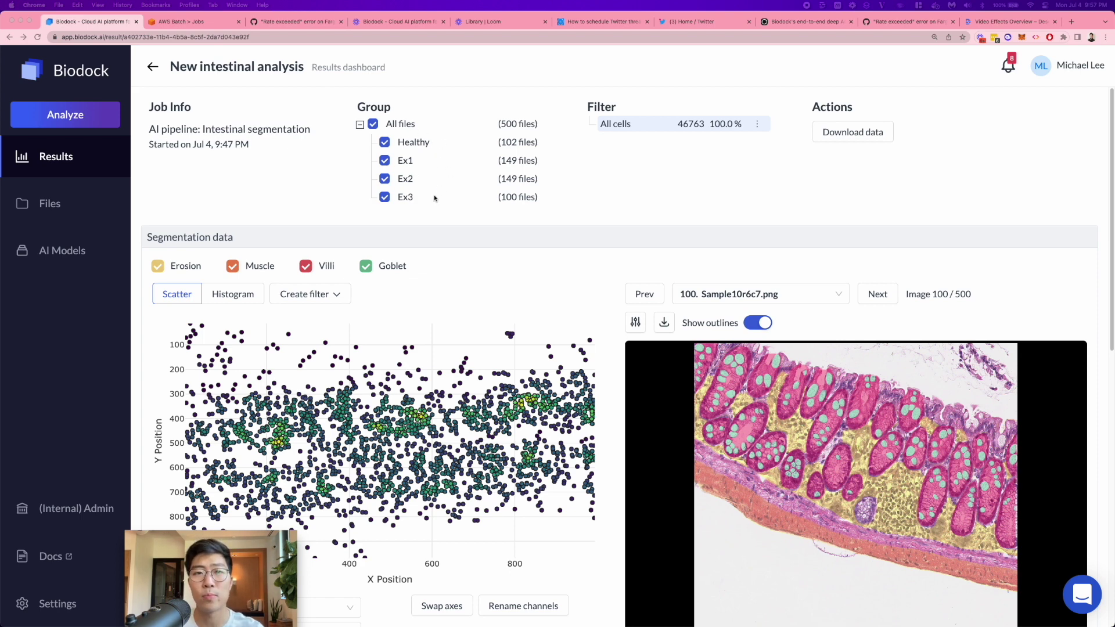
{"action": "scroll", "coordinate": [444, 199], "scroll_direction": "down", "scroll_amount": 1}
{"action": "scroll", "coordinate": [444, 200], "scroll_direction": "down", "scroll_amount": 3}
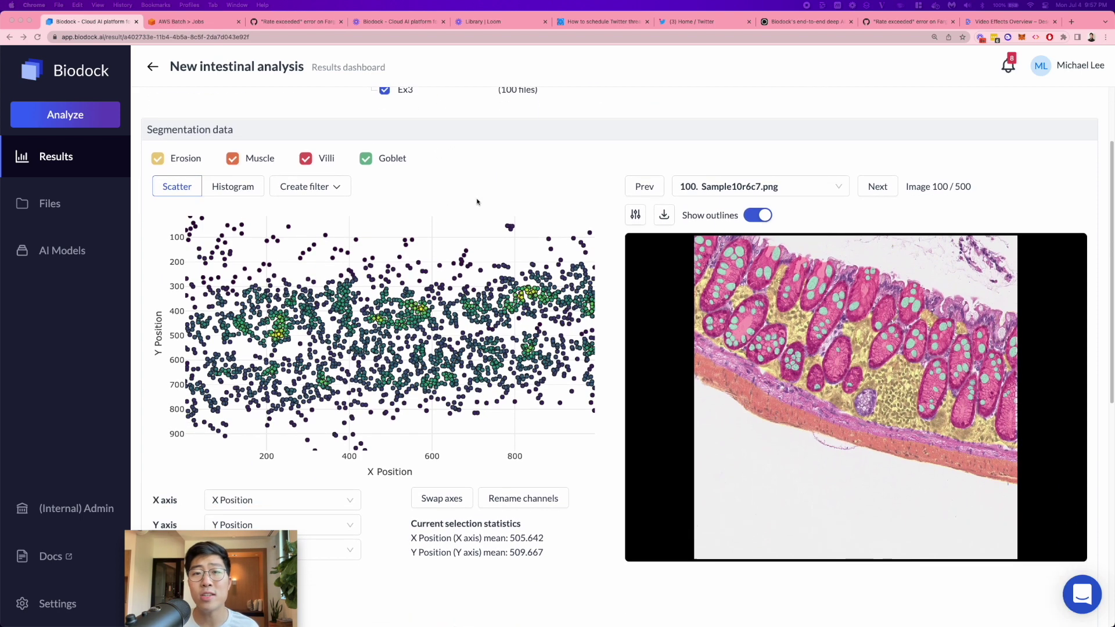
{"action": "left_click", "coordinate": [346, 192]}
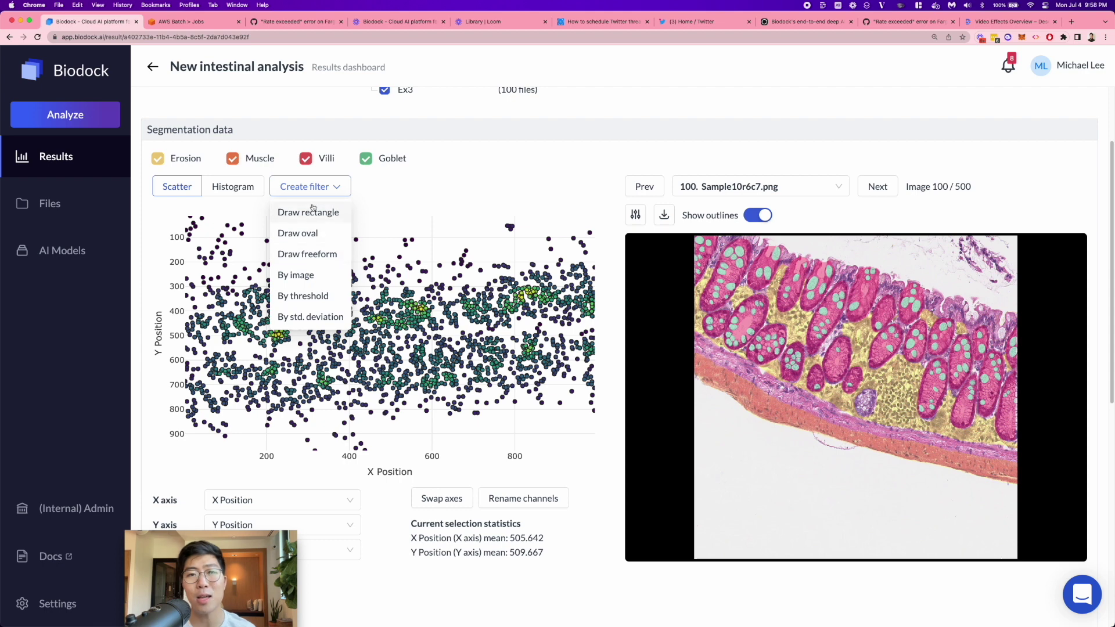
{"action": "left_click", "coordinate": [479, 175]}
{"action": "scroll", "coordinate": [505, 172], "scroll_direction": "up", "scroll_amount": 4}
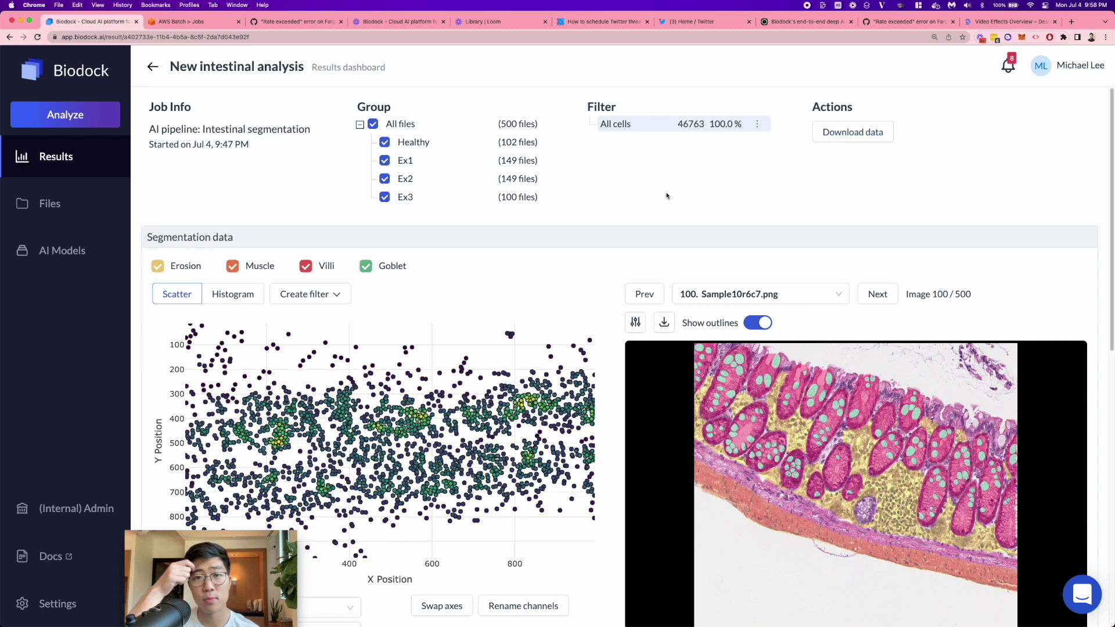
{"action": "scroll", "coordinate": [666, 191], "scroll_direction": "down", "scroll_amount": 4}
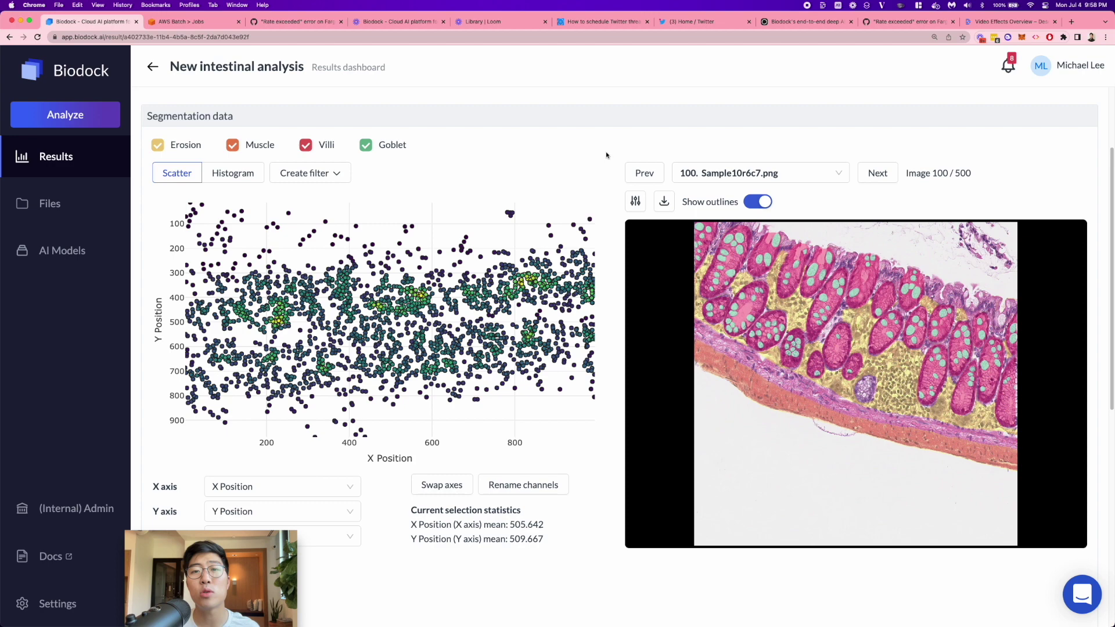
Select goblet cell Object 152 in the tissue image to show its measurements
{"action": "scroll", "coordinate": [604, 154], "scroll_direction": "down", "scroll_amount": 1}
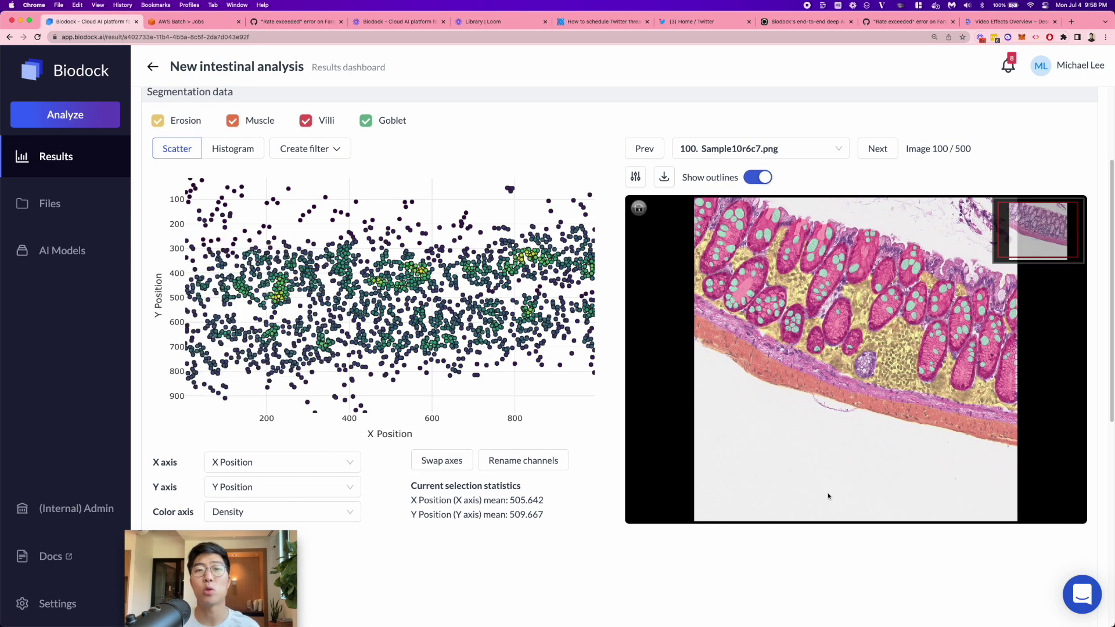
{"action": "mouse_move", "coordinate": [388, 272]}
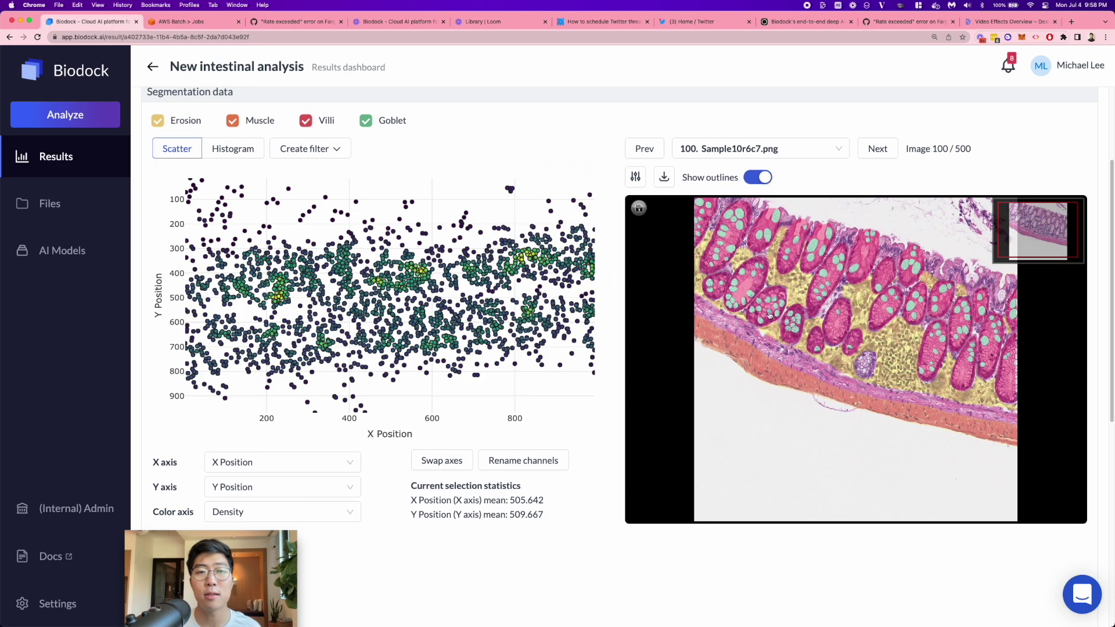
{"action": "scroll", "coordinate": [779, 309], "scroll_direction": "up", "scroll_amount": 3}
{"action": "scroll", "coordinate": [778, 309], "scroll_direction": "down", "scroll_amount": 5}
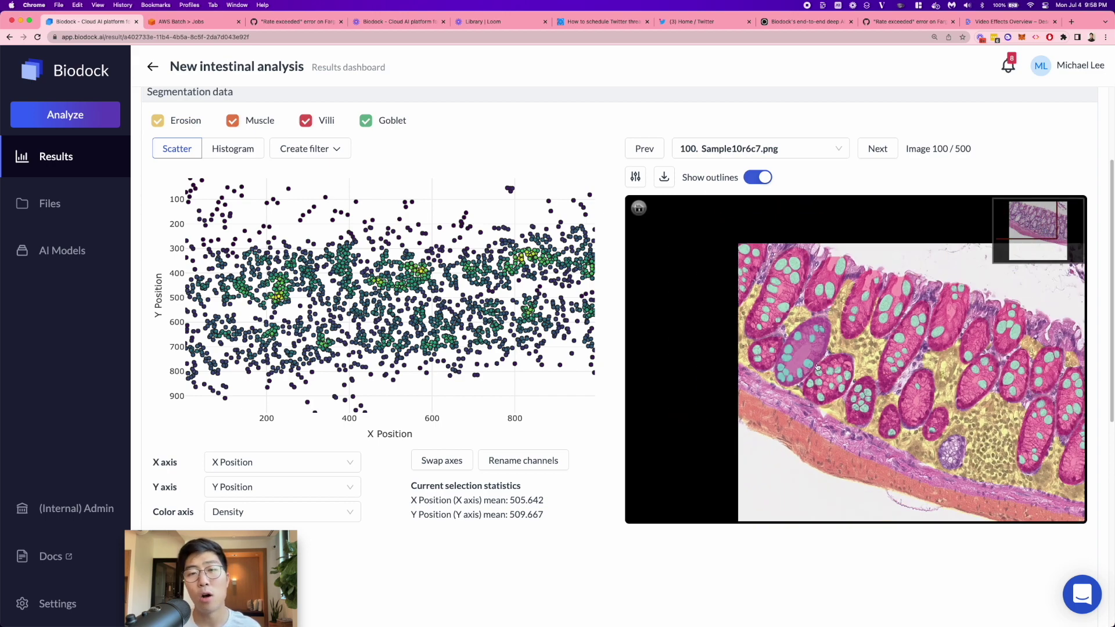
{"action": "left_click", "coordinate": [810, 366]}
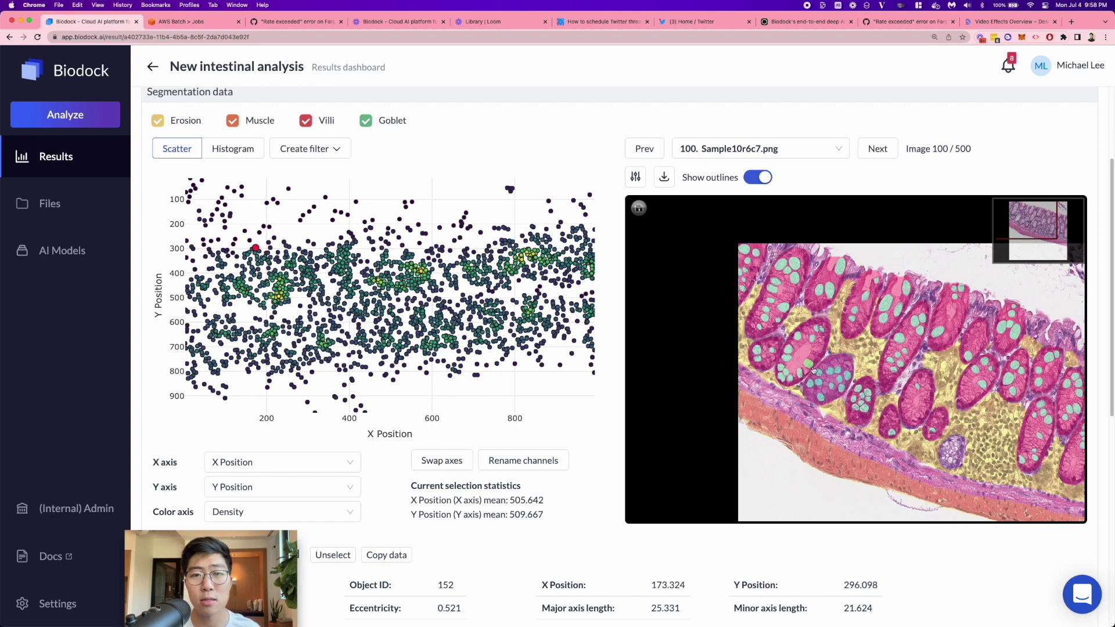
Scroll through the dashboard to review the Erosion, Muscle, Villi and Goblet area comparison data
{"action": "mouse_move", "coordinate": [277, 254]}
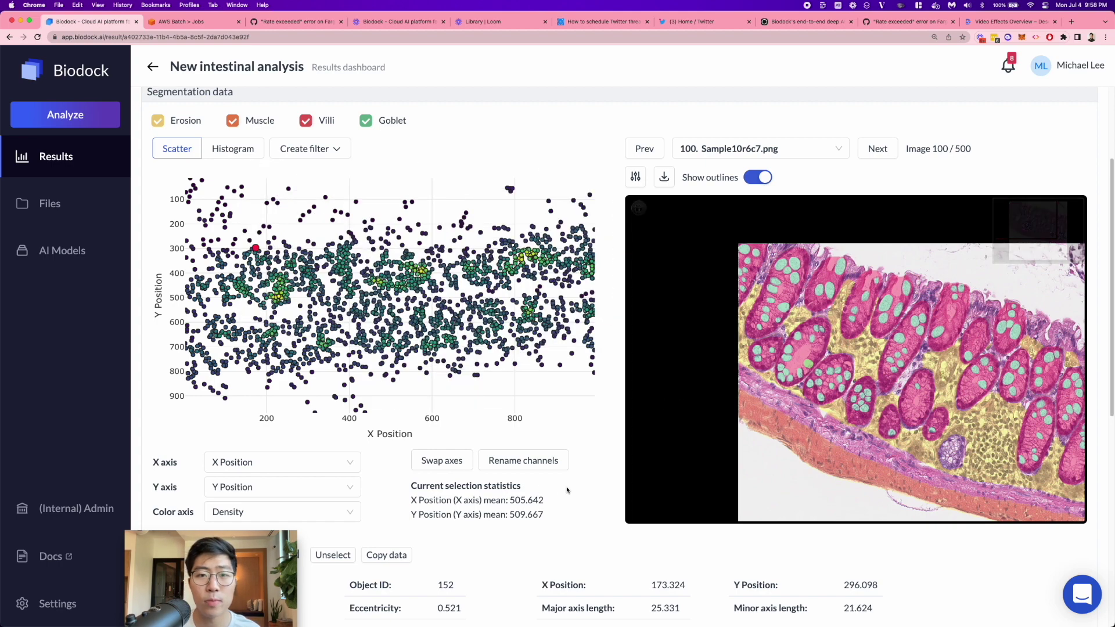
{"action": "scroll", "coordinate": [584, 490], "scroll_direction": "down", "scroll_amount": 4}
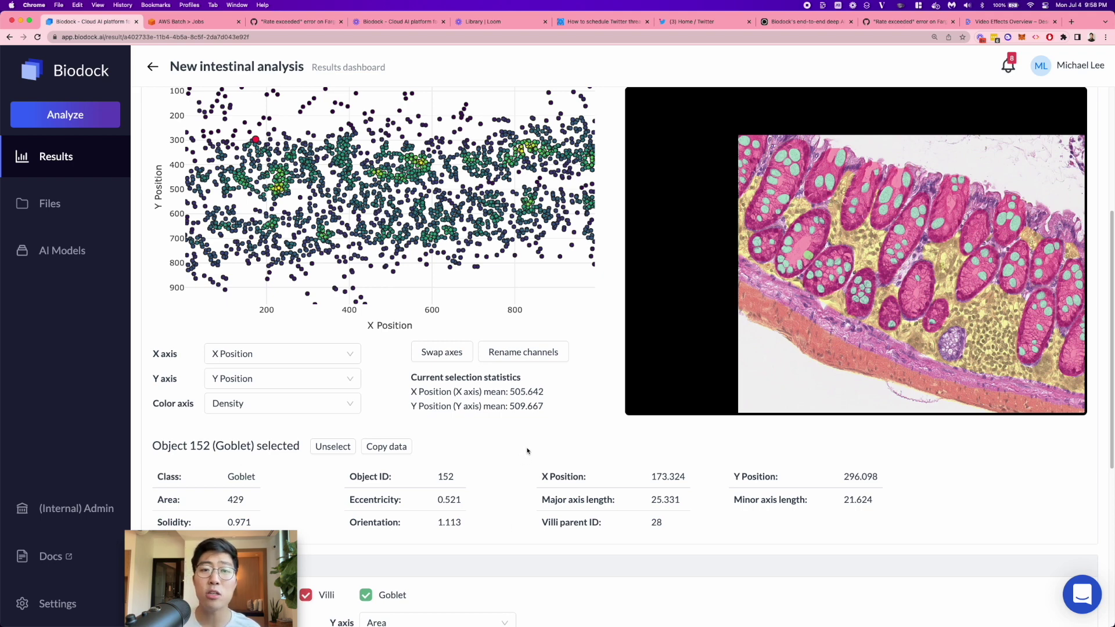
{"action": "scroll", "coordinate": [529, 453], "scroll_direction": "up", "scroll_amount": 2}
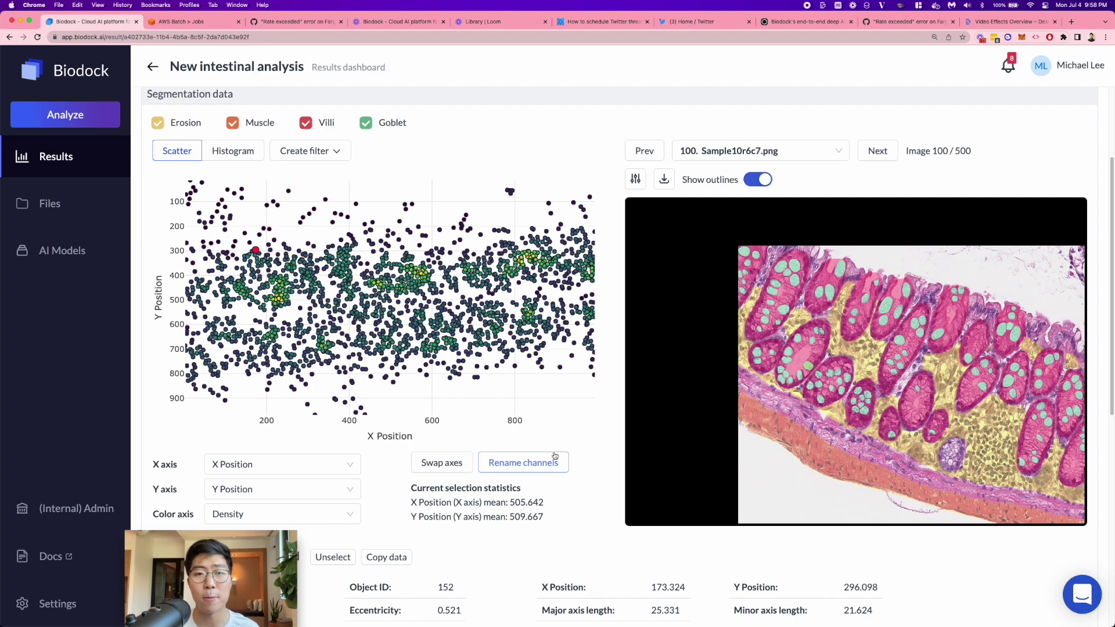
{"action": "scroll", "coordinate": [569, 459], "scroll_direction": "up", "scroll_amount": 1}
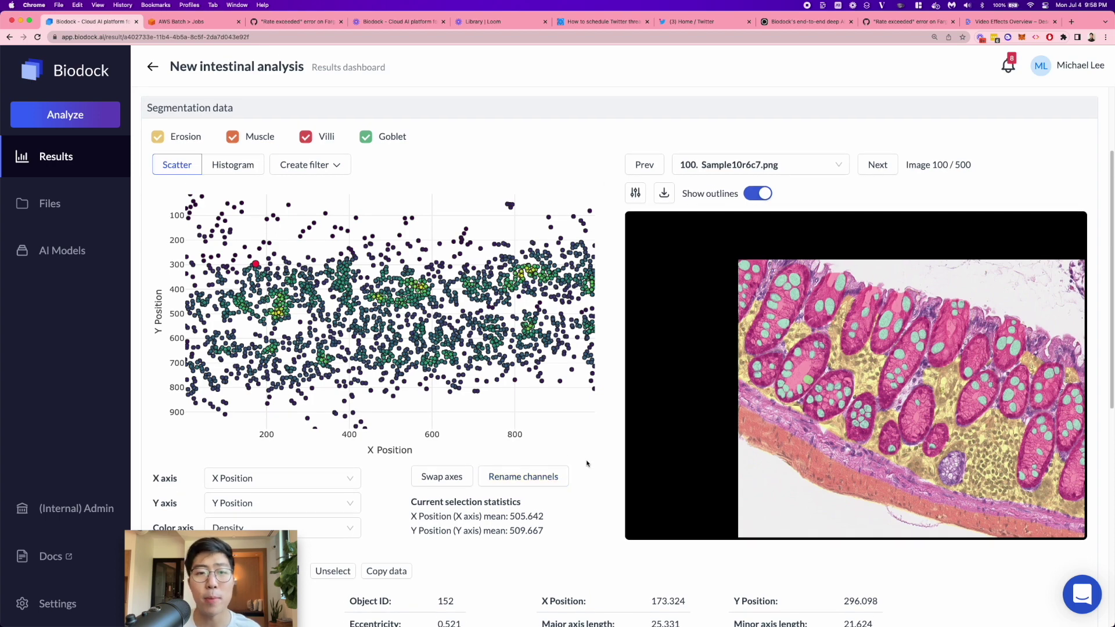
{"action": "scroll", "coordinate": [588, 463], "scroll_direction": "down", "scroll_amount": 8}
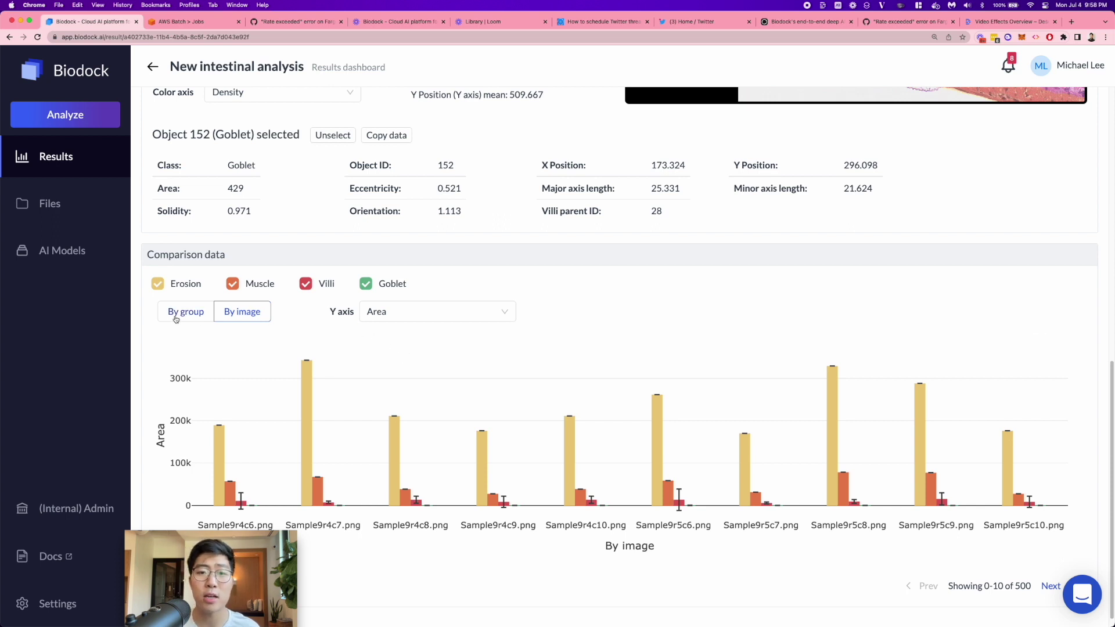
Group the area comparison chart into All files, Healthy, Ex1, Ex2 and Ex3
{"action": "left_click", "coordinate": [175, 319]}
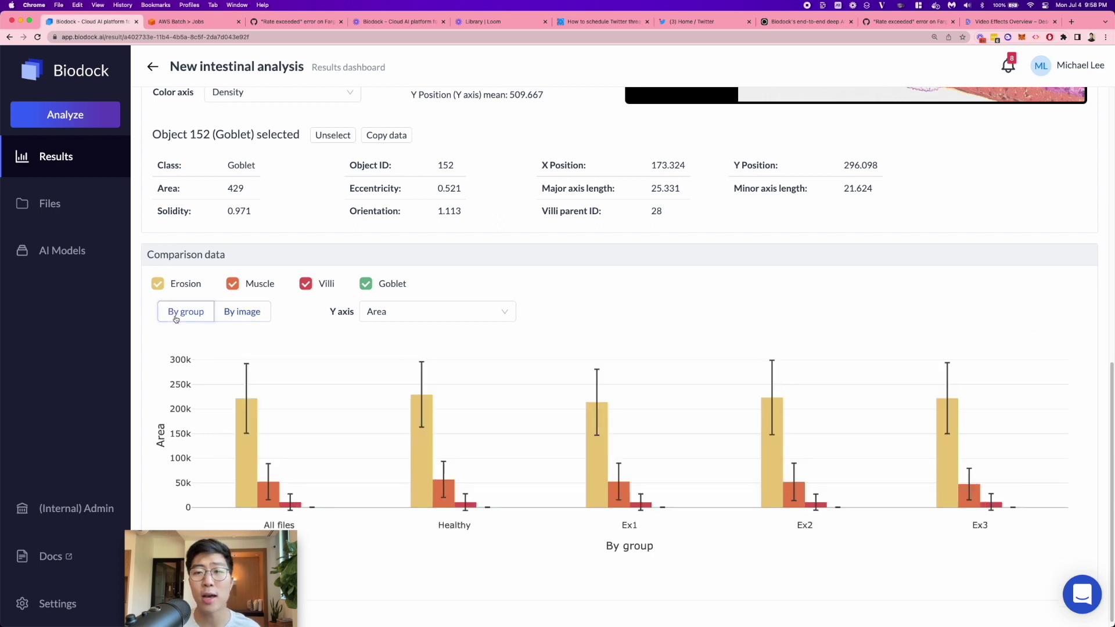
Open the Intercom support chat panel
{"action": "left_click", "coordinate": [1083, 592]}
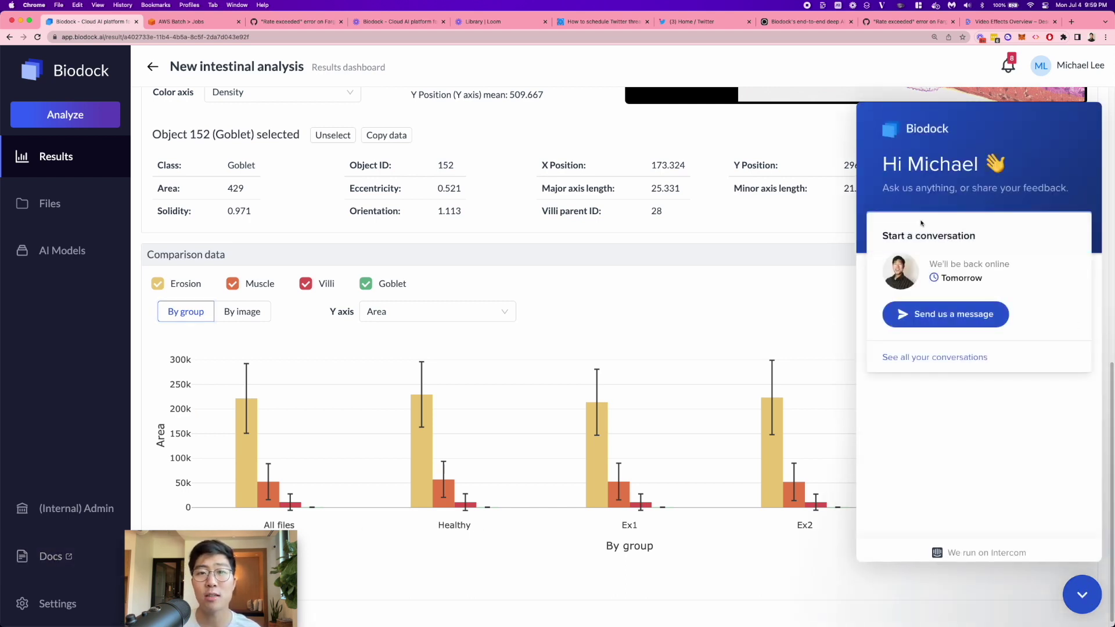